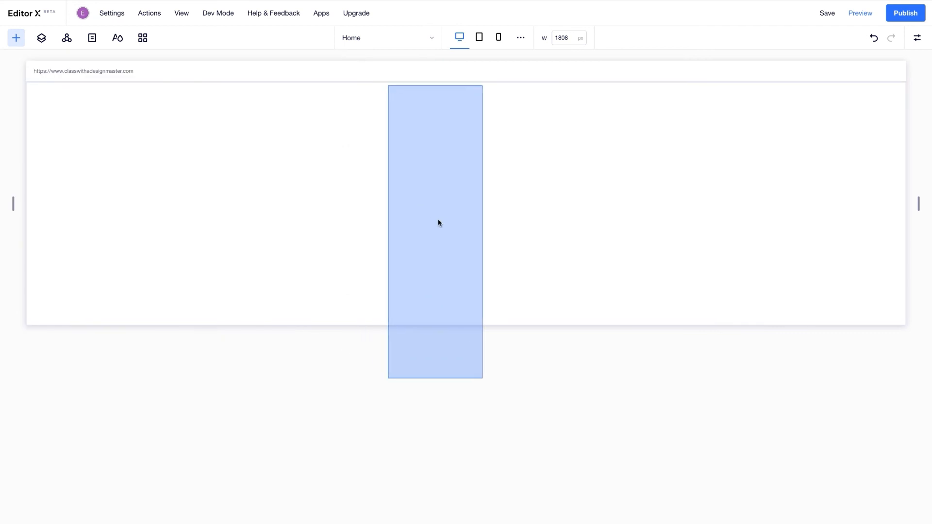
- Stretch the sky image to fill the section and add illustration.png from the site files on top of it
{"action": "left_click", "coordinate": [473, 93]}
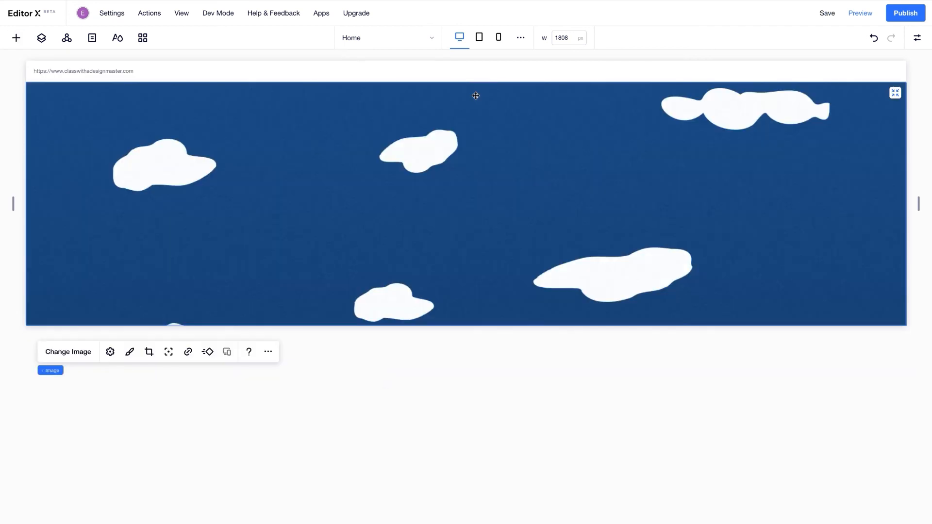
{"action": "left_click", "coordinate": [16, 39]}
{"action": "left_click_drag", "start_coordinate": [210, 186], "coordinate": [467, 185]}
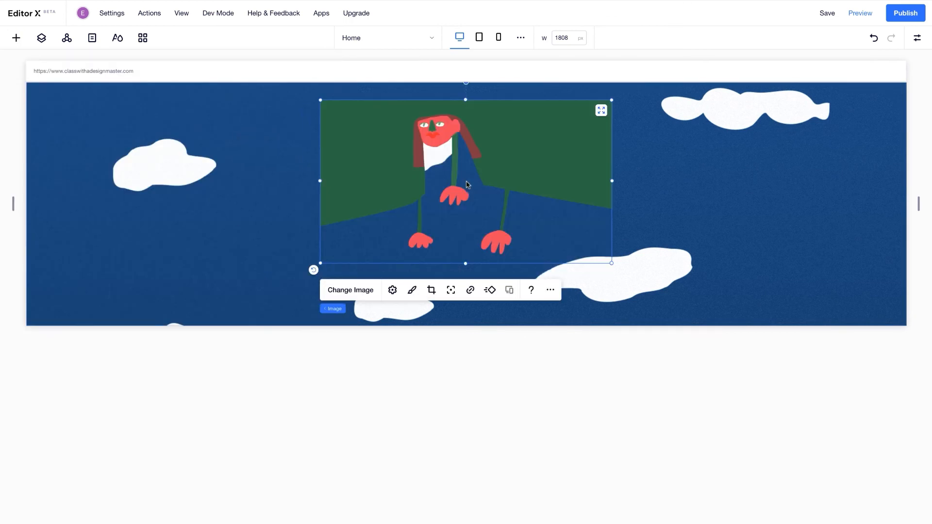
- Align the illustration to the section's top edge and set its width to 100%
{"action": "left_click", "coordinate": [916, 43]}
{"action": "left_click", "coordinate": [862, 100]}
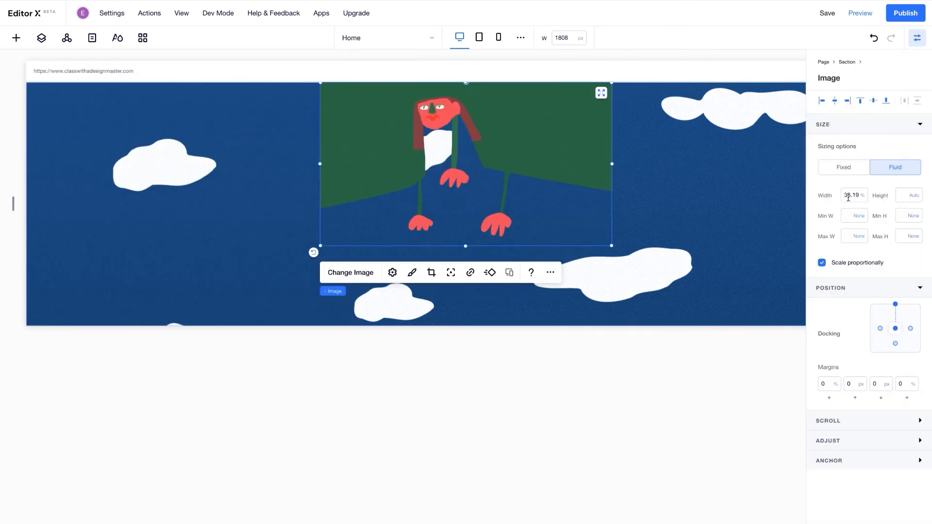
{"action": "left_click", "coordinate": [849, 196]}
{"action": "type", "text": "100"}
{"action": "key", "text": "Return"}
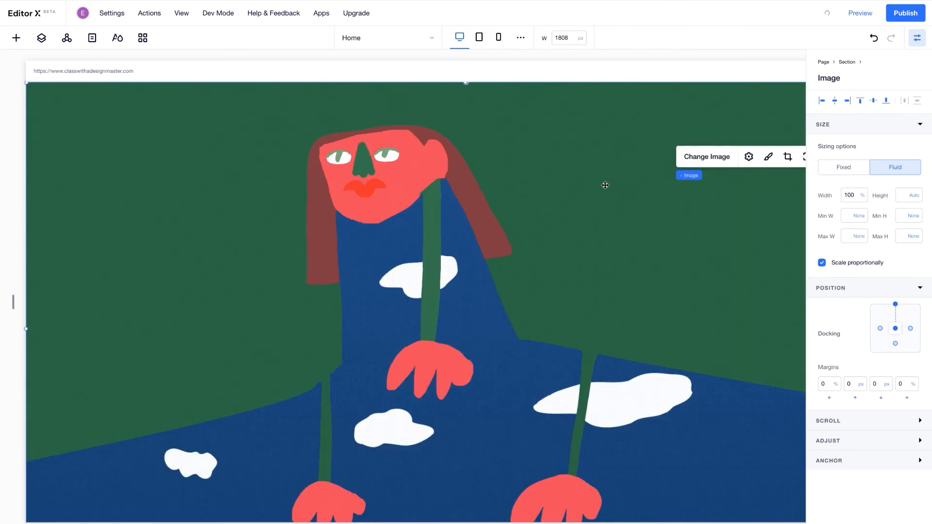
- Add a title over the illustration with the full quote running from "I believe it's important to work" to "get new inspirations."
{"action": "left_click", "coordinate": [16, 38]}
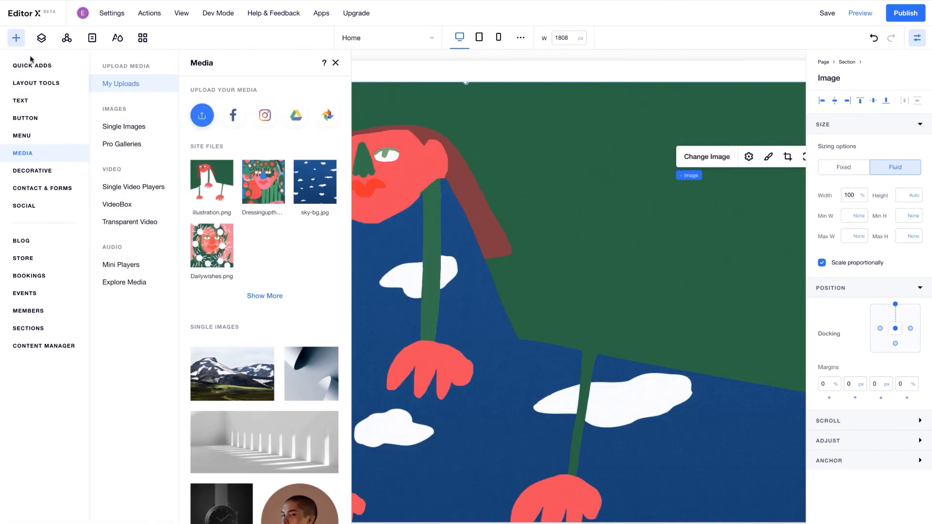
{"action": "left_click", "coordinate": [53, 105]}
{"action": "left_click_drag", "start_coordinate": [180, 163], "coordinate": [306, 244]}
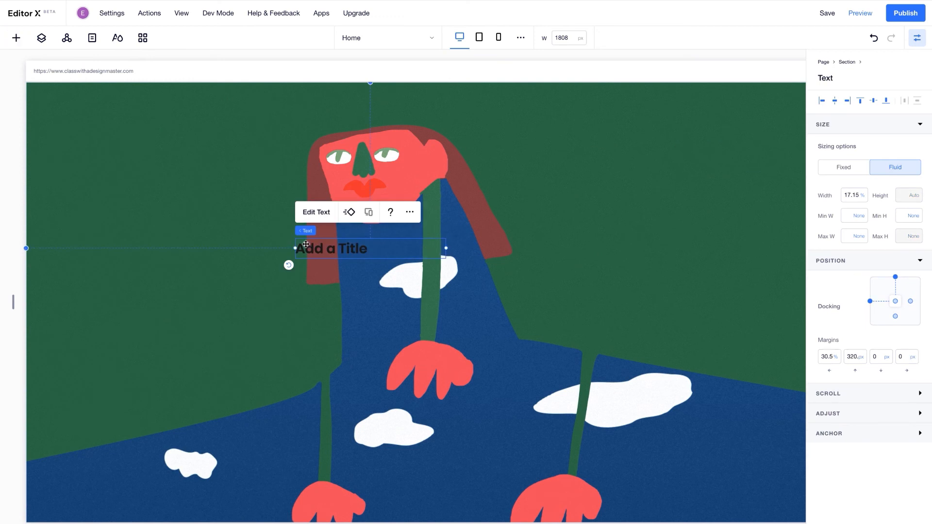
{"action": "double_click", "coordinate": [306, 242]}
{"action": "type", "text": "I believe it's important to work in a way that comes naturally to you, whether it's working morning to night or taking breaks throughout the day to recharge and get new inspirations."}
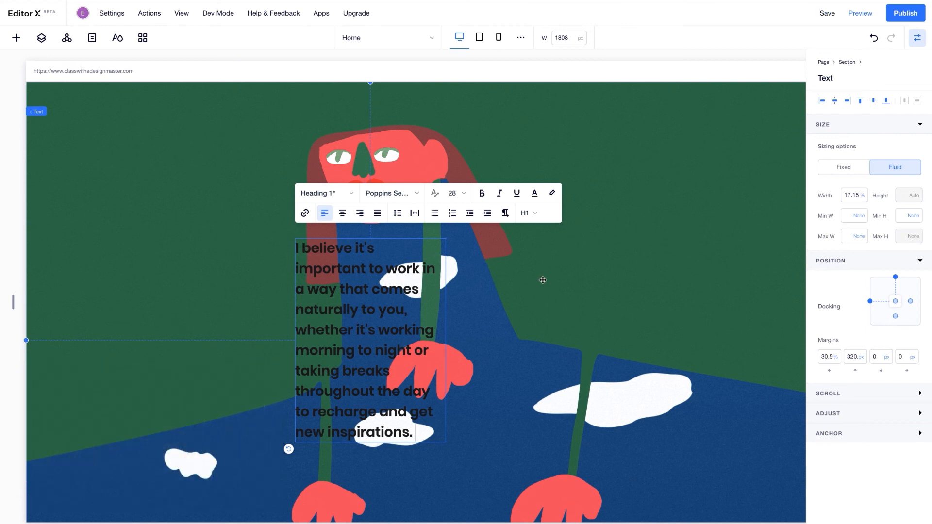
- Set the quote text box's width to 90%
{"action": "left_click", "coordinate": [848, 197]}
{"action": "type", "text": "90"}
{"action": "key", "text": "Return"}
{"action": "left_click", "coordinate": [917, 40]}
- Format the whole quote as bold white text and shift its box toward the section's left edge
{"action": "double_click", "coordinate": [671, 241]}
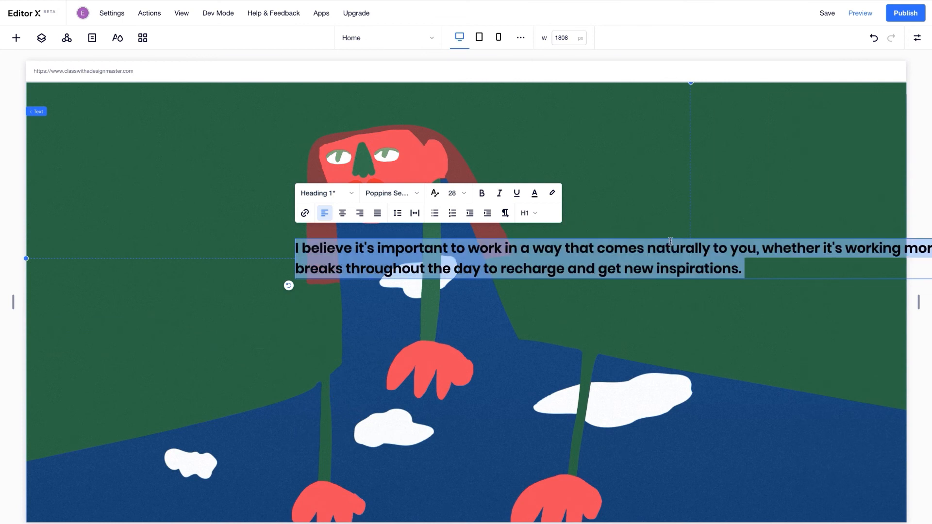
{"action": "left_click", "coordinate": [536, 193]}
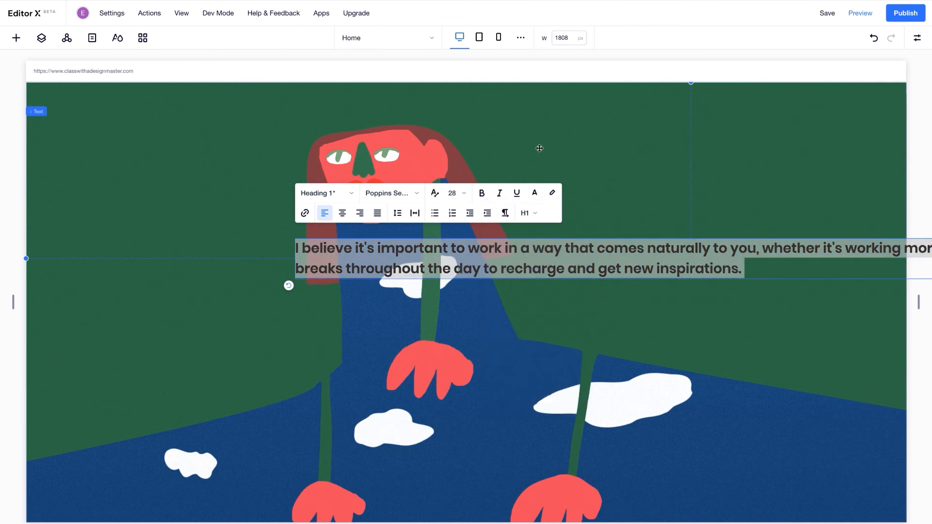
{"action": "left_click", "coordinate": [482, 193]}
{"action": "left_click", "coordinate": [458, 288]}
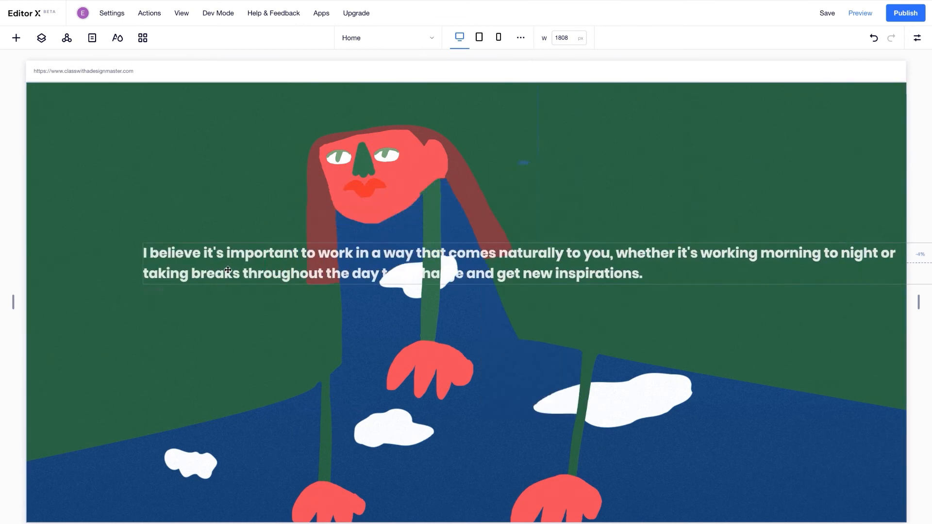
- Break the quote into four lines after "way that", "working" and "throughout"
{"action": "double_click", "coordinate": [410, 257]}
{"action": "left_click", "coordinate": [410, 257]}
{"action": "key", "text": "Return"}
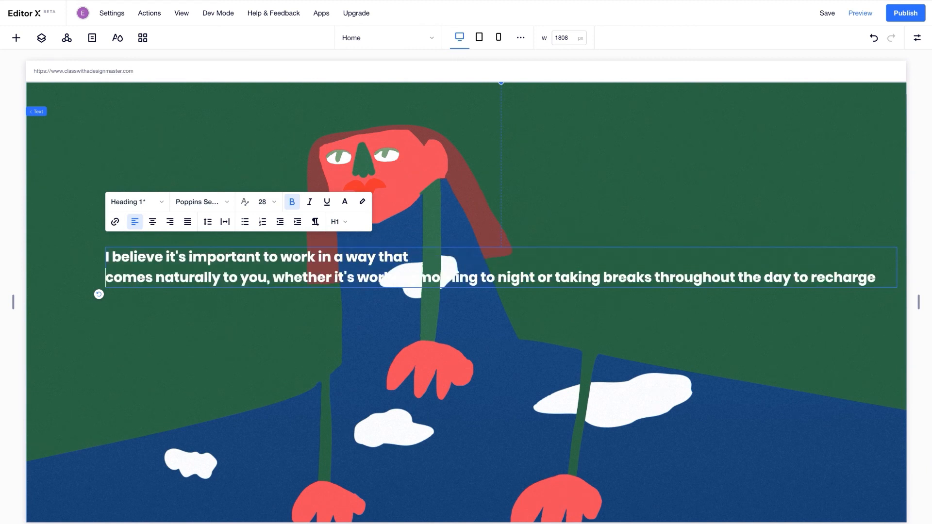
{"action": "left_click", "coordinate": [420, 278]}
{"action": "key", "text": "Return"}
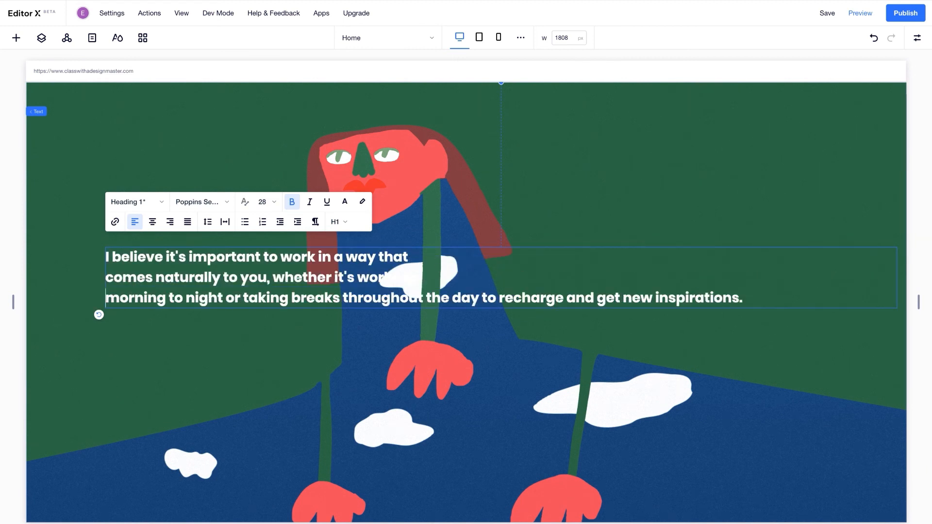
{"action": "key", "text": "Return"}
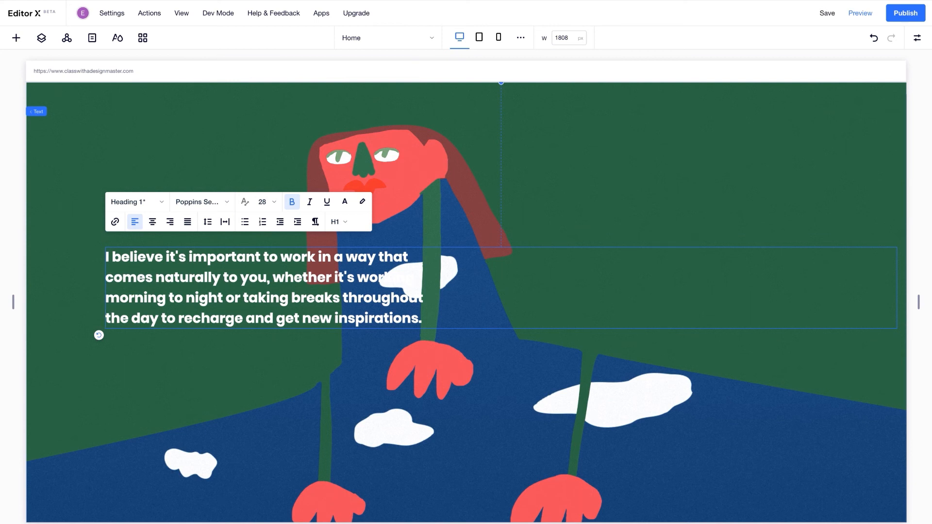
- Turn on text scaling for the whole quote and set its maximum font size to 78
{"action": "key", "text": "ctrl+a"}
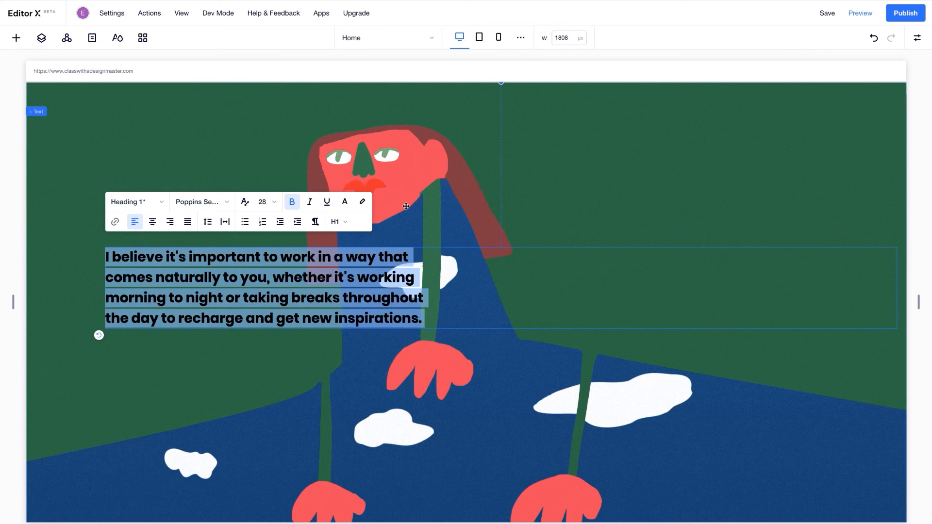
{"action": "left_click", "coordinate": [246, 202]}
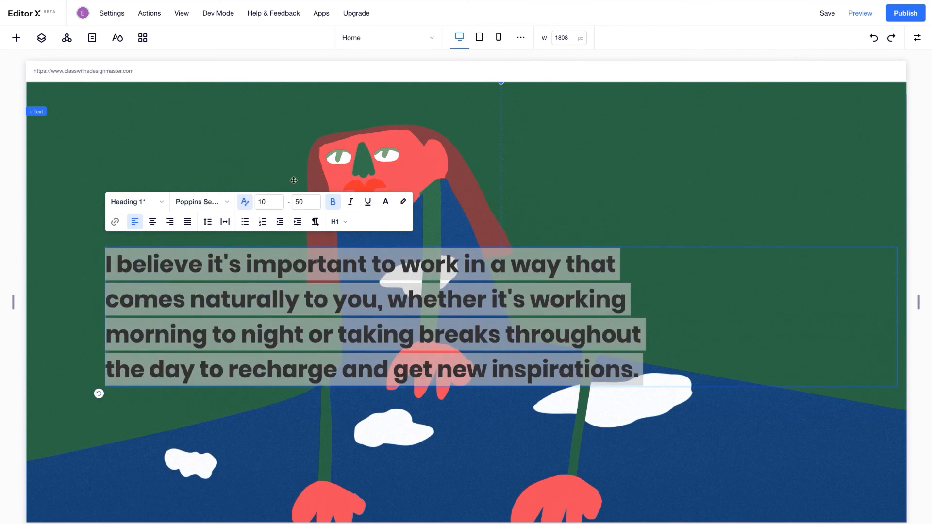
{"action": "double_click", "coordinate": [304, 202]}
{"action": "type", "text": "100"}
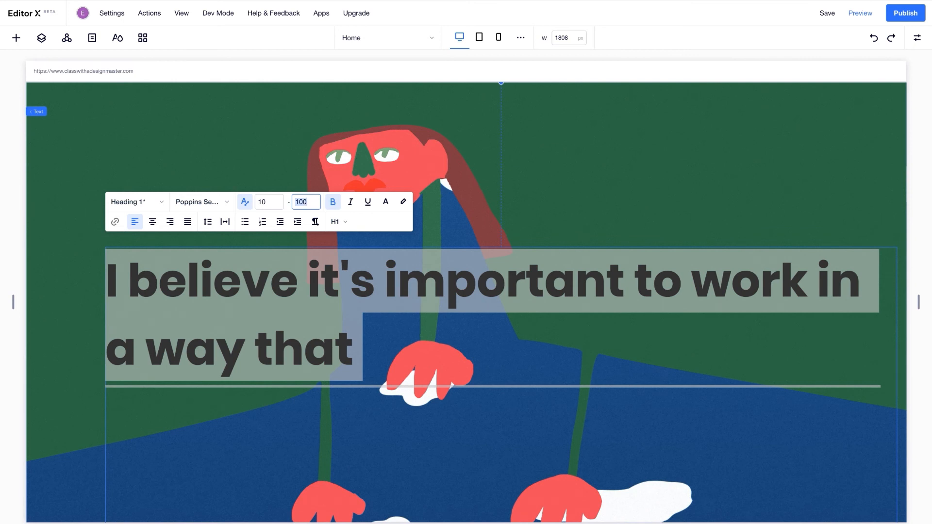
{"action": "type", "text": "80"}
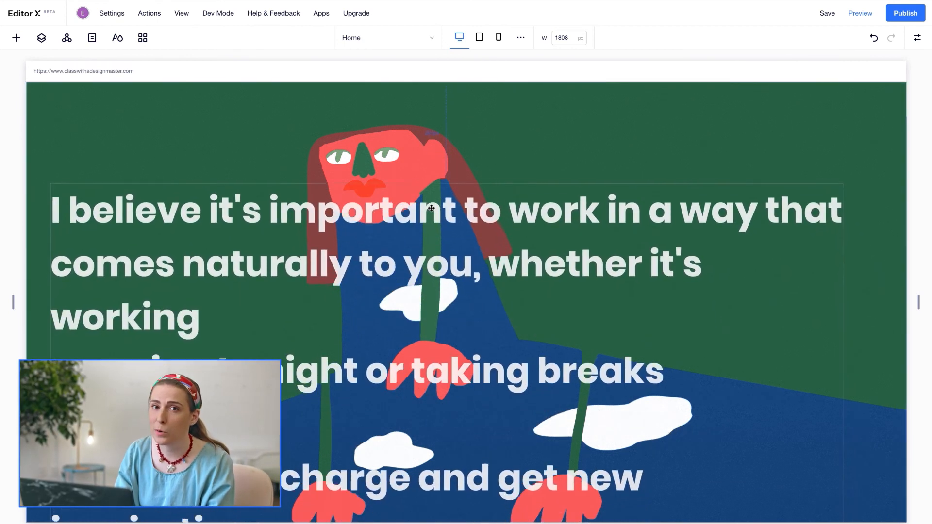
- Reposition the quote over the illustration and widen its box to about 95% so the text fits on four lines
{"action": "left_click_drag", "start_coordinate": [431, 208], "coordinate": [434, 168]}
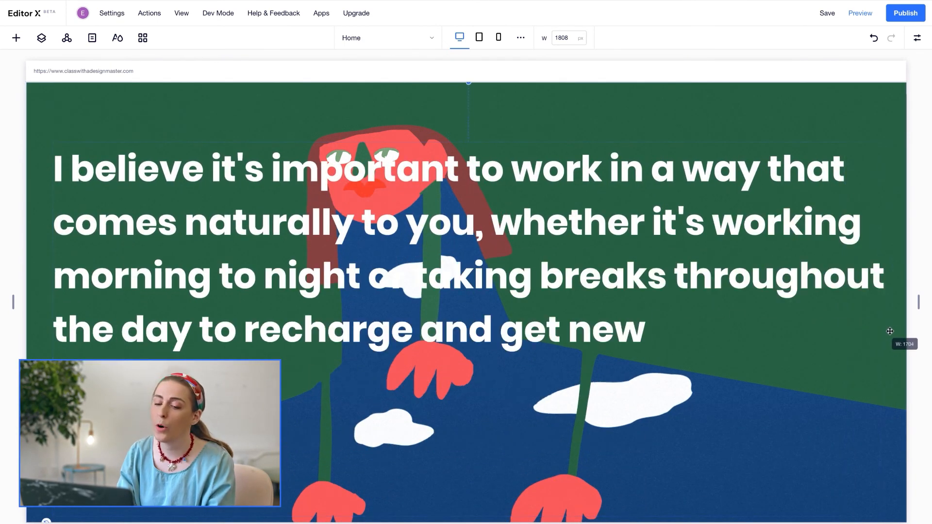
{"action": "left_click_drag", "start_coordinate": [841, 330], "coordinate": [818, 346]}
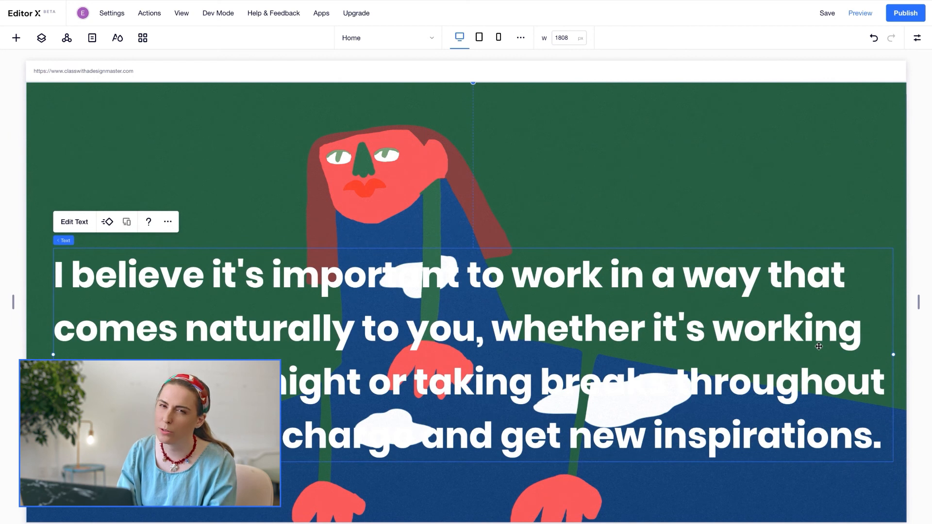
- Duplicate the quote, keep only "the day to recharge and get new inspirations." in the copy and place it near the section's bottom
{"action": "double_click", "coordinate": [819, 346]}
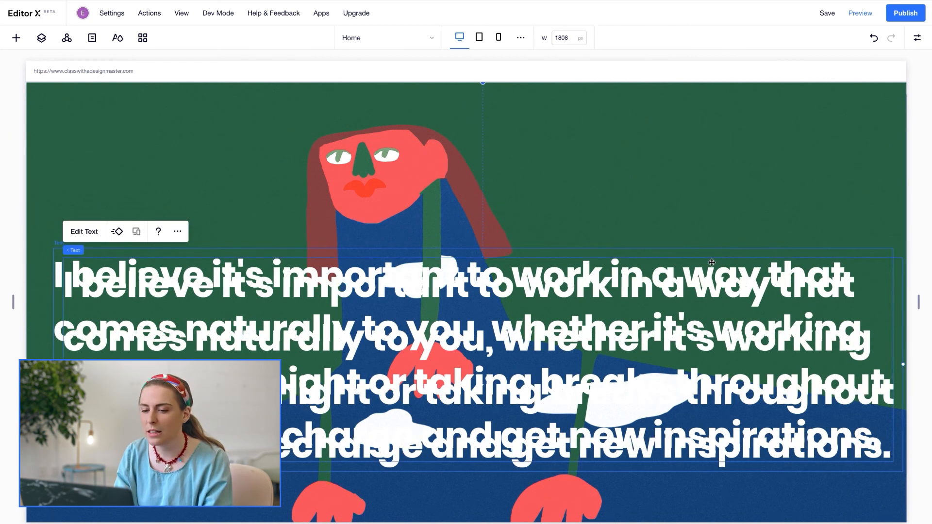
{"action": "left_click_drag", "start_coordinate": [898, 379], "coordinate": [55, 277]}
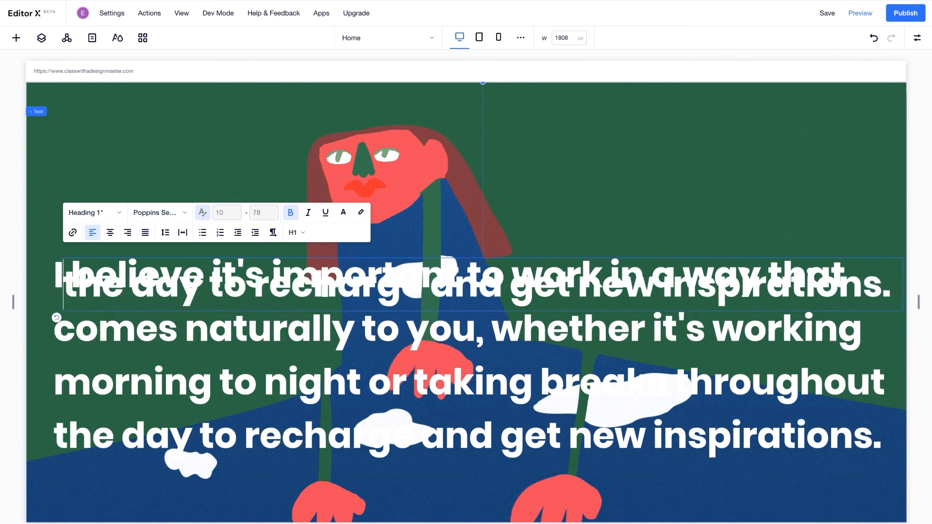
{"action": "left_click", "coordinate": [330, 261]}
{"action": "left_click", "coordinate": [398, 245]}
{"action": "left_click_drag", "start_coordinate": [396, 287], "coordinate": [389, 487]}
- Move the full quote up, paste another copy reduced to "morning to night or taking breaks throughout" and place it above the last line
{"action": "left_click_drag", "start_coordinate": [375, 380], "coordinate": [377, 312]}
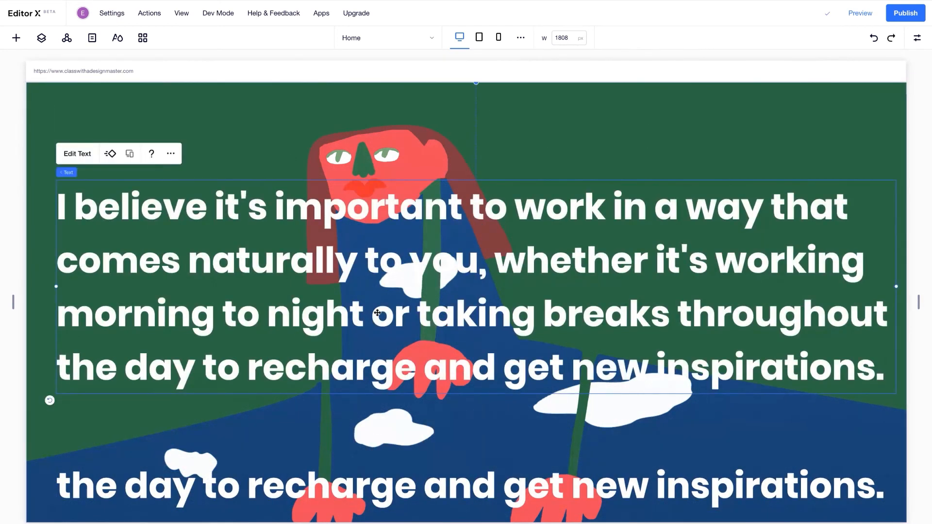
{"action": "key", "text": "ctrl+v"}
{"action": "double_click", "coordinate": [377, 312]}
{"action": "left_click_drag", "start_coordinate": [855, 306], "coordinate": [52, 251]}
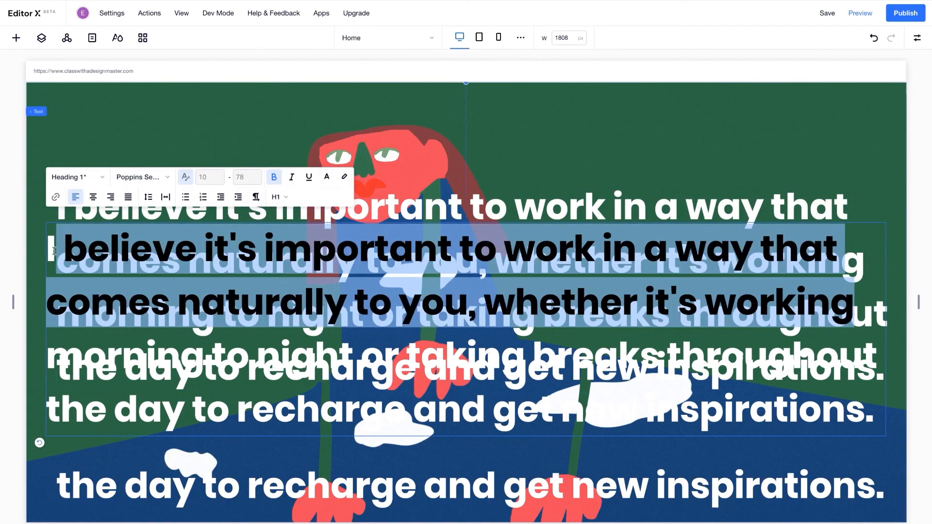
{"action": "key", "text": "BackSpace"}
{"action": "triple_click", "coordinate": [208, 300]}
{"action": "key", "text": "BackSpace"}
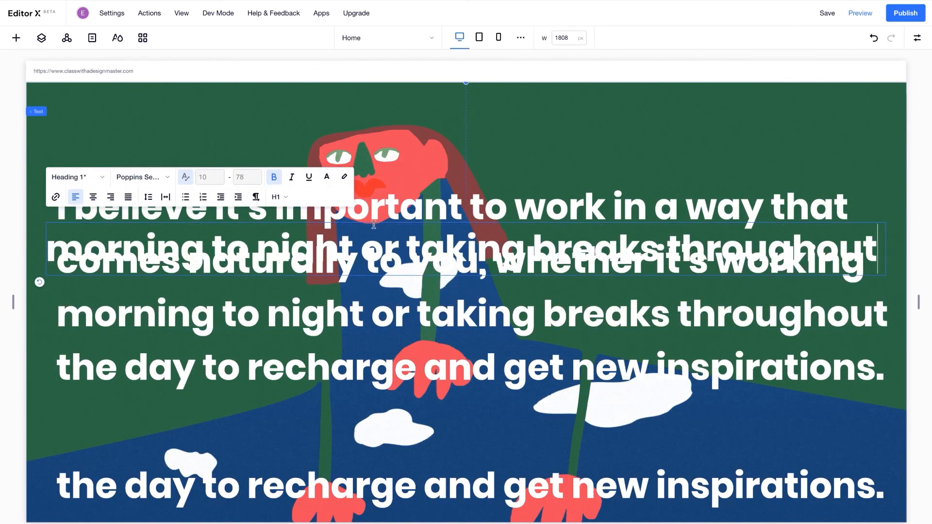
{"action": "key", "text": "Escape"}
{"action": "left_click_drag", "start_coordinate": [384, 246], "coordinate": [388, 430]}
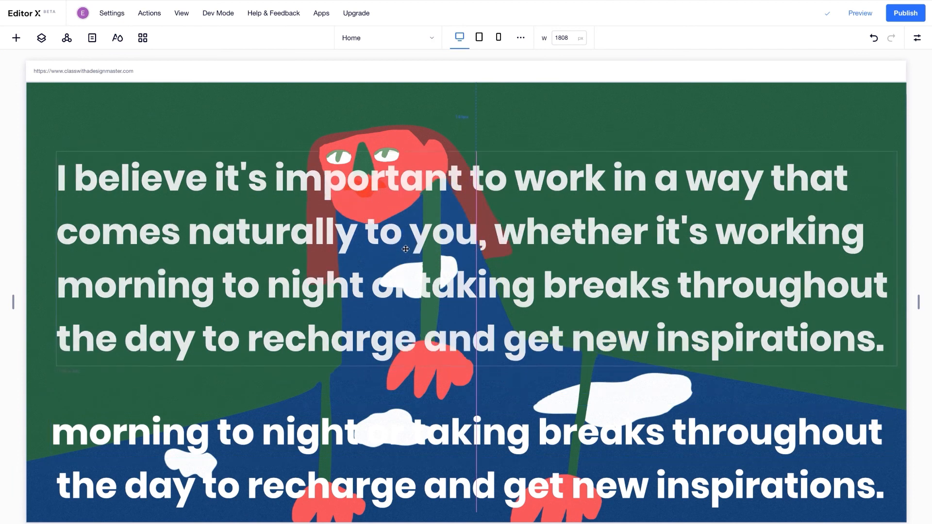
- Raise the full quote again, paste a copy reduced to "comes naturally to you, whether it's working" and place it above the "morning to night" line
{"action": "left_click", "coordinate": [404, 212]}
{"action": "key", "text": "ctrl+v"}
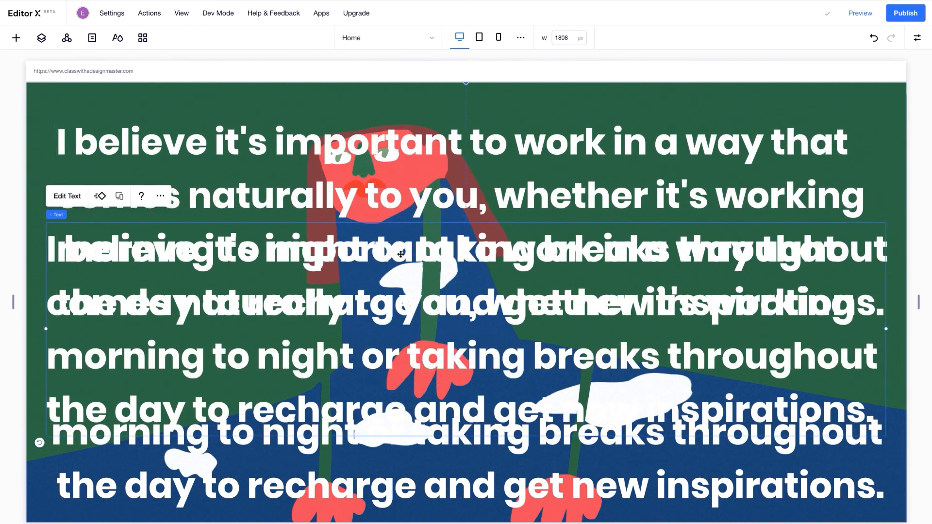
{"action": "double_click", "coordinate": [402, 280]}
{"action": "left_click_drag", "start_coordinate": [872, 412], "coordinate": [47, 362]}
{"action": "key", "text": "BackSpace"}
{"action": "key", "text": "BackSpace"}
{"action": "triple_click", "coordinate": [231, 252]}
{"action": "key", "text": "BackSpace"}
{"action": "left_click", "coordinate": [47, 268]}
{"action": "left_click_drag", "start_coordinate": [47, 269], "coordinate": [55, 377]}
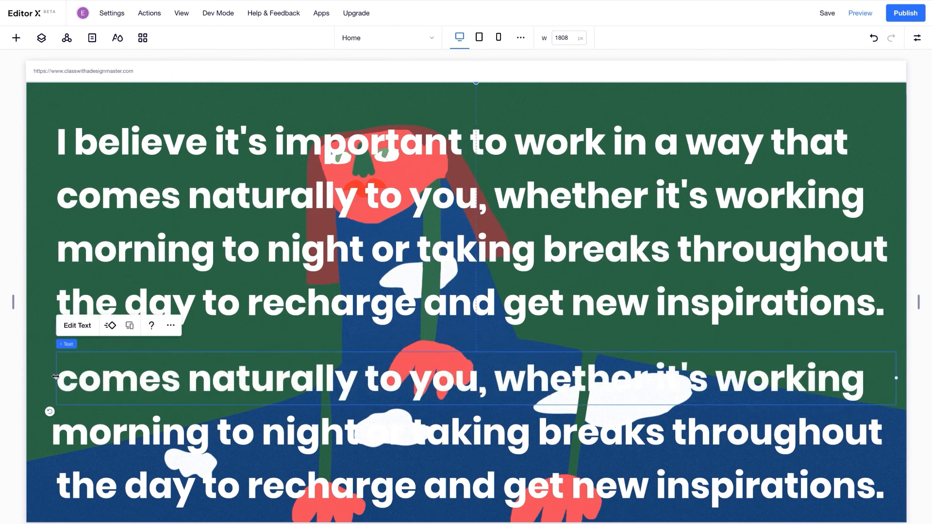
- Delete the last three lines from the original quote, leaving only "I believe it's important to work in a way that"
{"action": "double_click", "coordinate": [101, 196]}
{"action": "left_click_drag", "start_coordinate": [58, 196], "coordinate": [448, 357]}
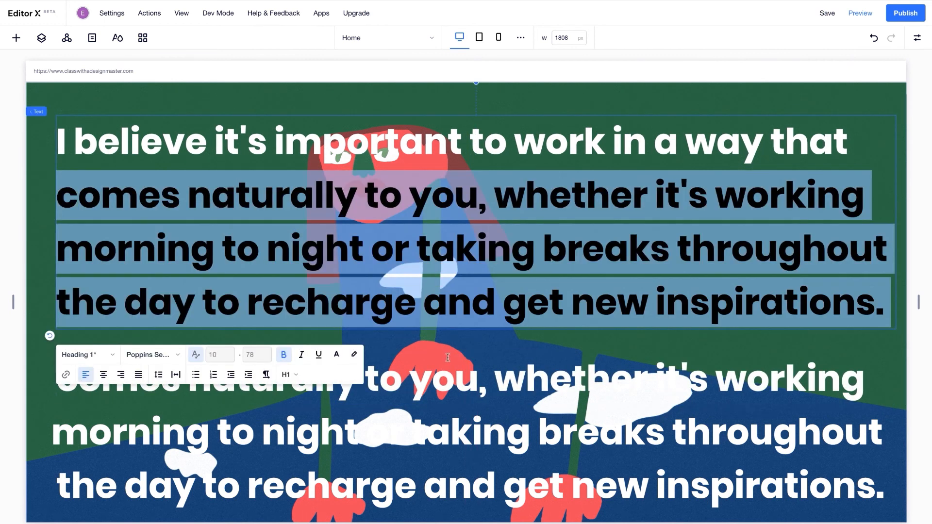
{"action": "key", "text": "BackSpace"}
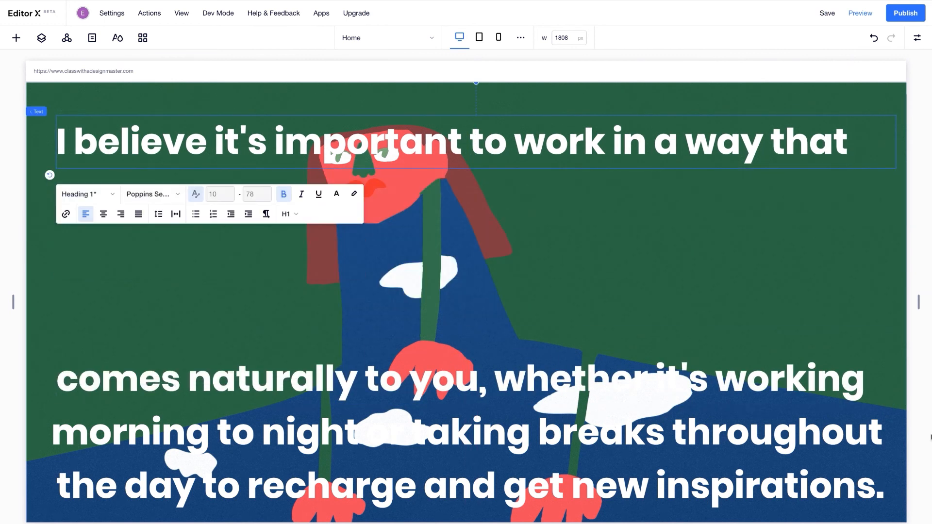
{"action": "left_click", "coordinate": [849, 287]}
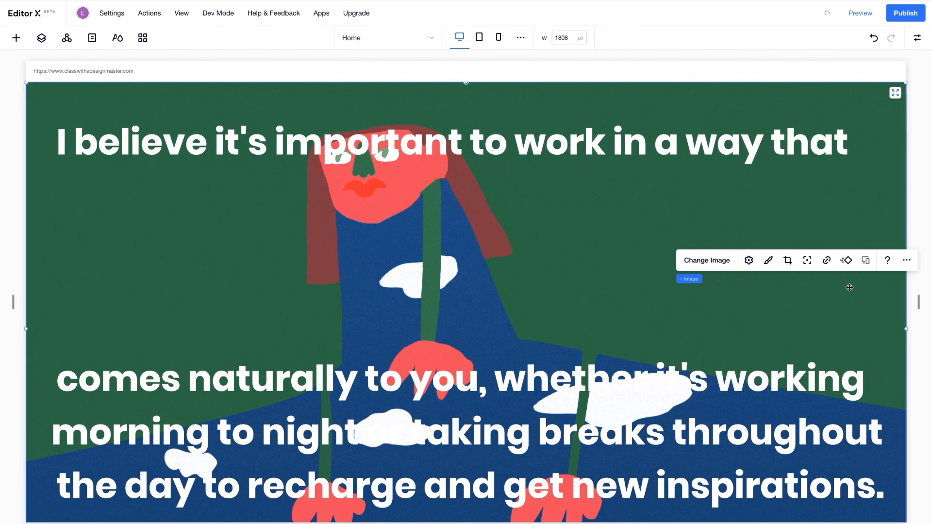
- Move the first quote line down to about 328 px from the section's top and center it horizontally
{"action": "left_click_drag", "start_coordinate": [785, 153], "coordinate": [782, 274]}
{"action": "left_click", "coordinate": [917, 38]}
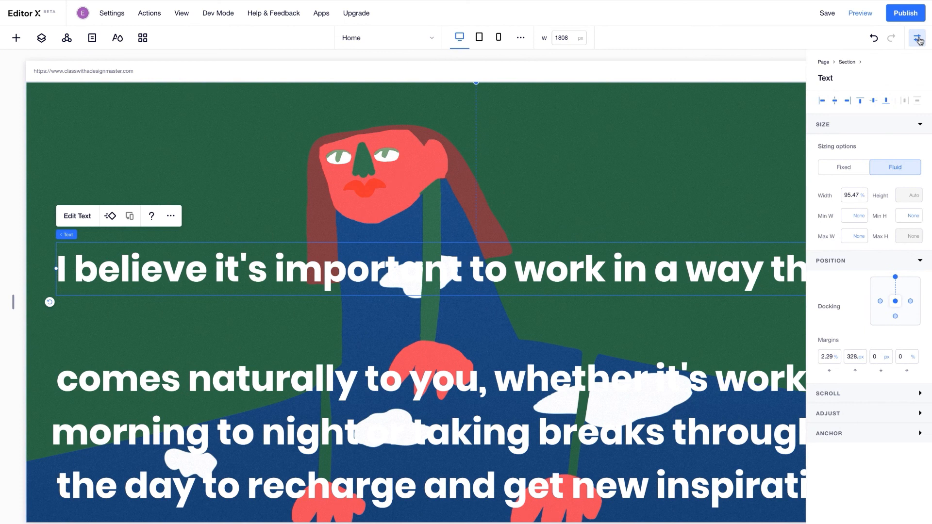
{"action": "left_click", "coordinate": [835, 101]}
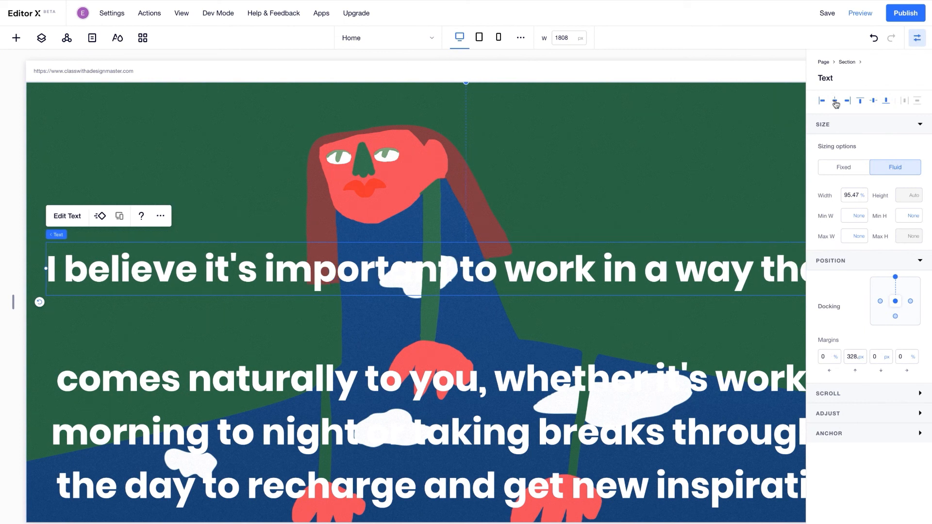
{"action": "left_click", "coordinate": [917, 38]}
- Move the other three quote lines up below the first, centered horizontally with even spacing between them
{"action": "left_click_drag", "start_coordinate": [780, 374], "coordinate": [771, 327]}
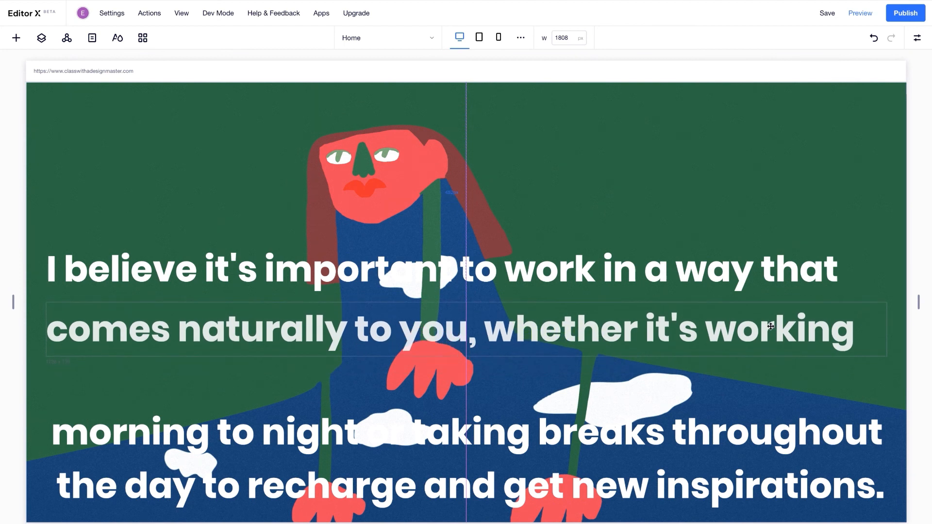
{"action": "left_click_drag", "start_coordinate": [768, 432], "coordinate": [752, 387]}
{"action": "left_click_drag", "start_coordinate": [733, 482], "coordinate": [732, 450]}
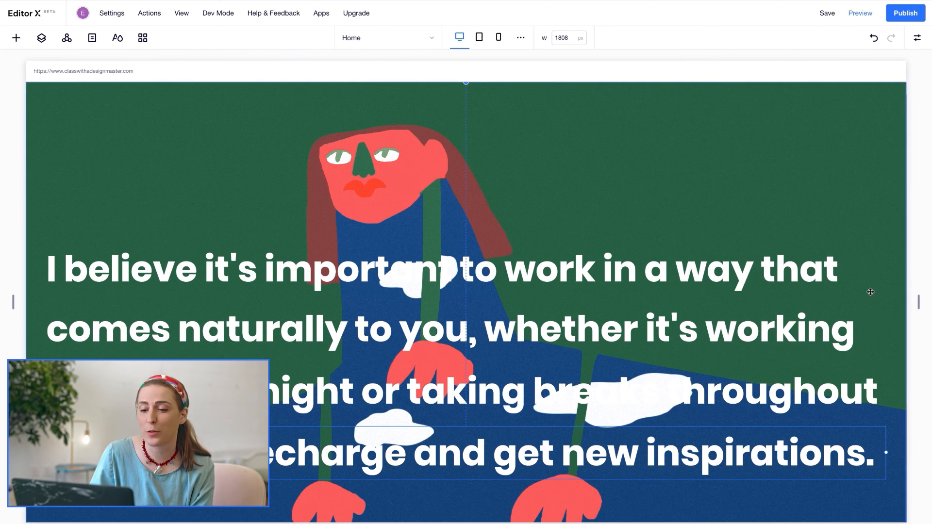
- Give the first quote line a sticky scroll effect and switch its top margin to percent
{"action": "left_click", "coordinate": [827, 276]}
{"action": "left_click", "coordinate": [917, 42]}
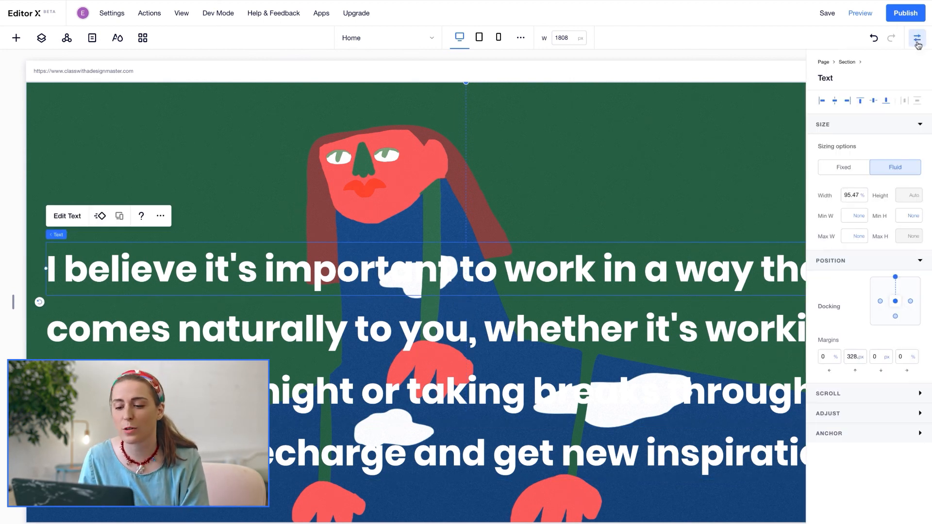
{"action": "left_click", "coordinate": [847, 395]}
{"action": "left_click", "coordinate": [910, 420]}
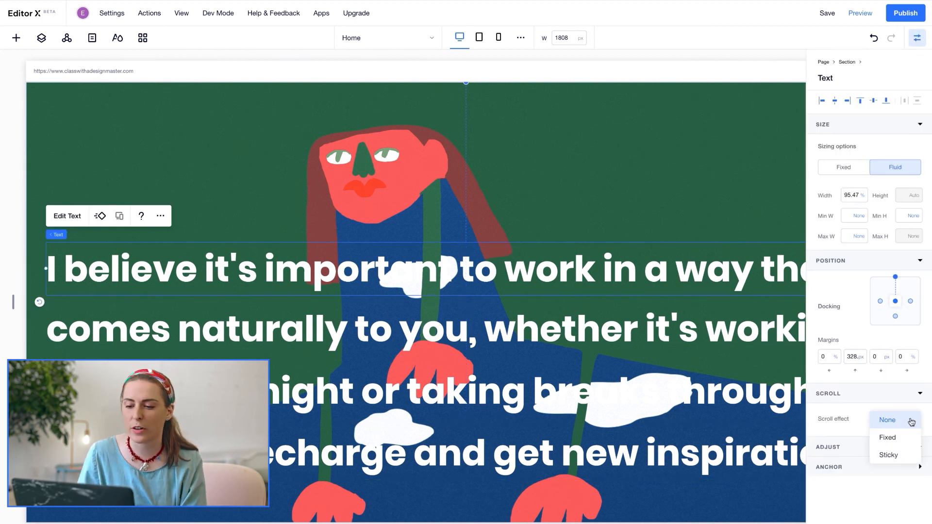
{"action": "left_click", "coordinate": [889, 455]}
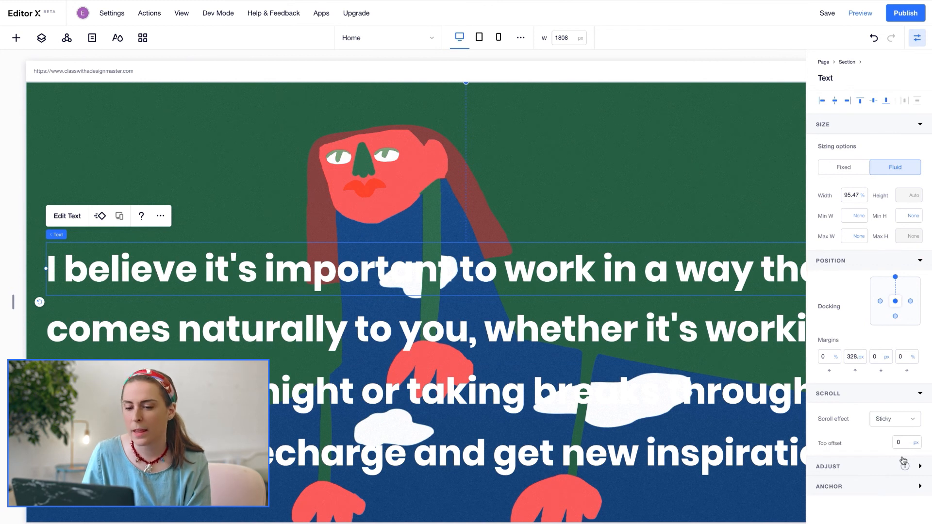
{"action": "left_click", "coordinate": [862, 361]}
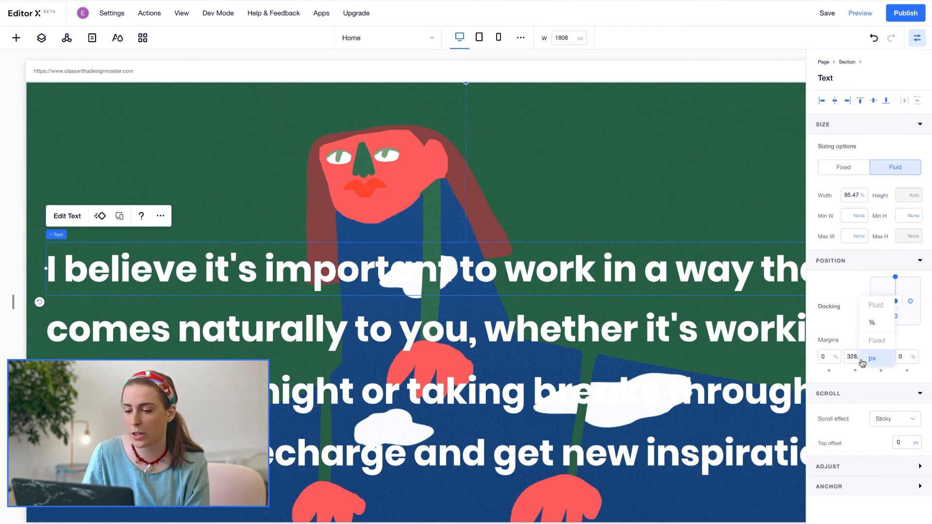
{"action": "left_click", "coordinate": [875, 323]}
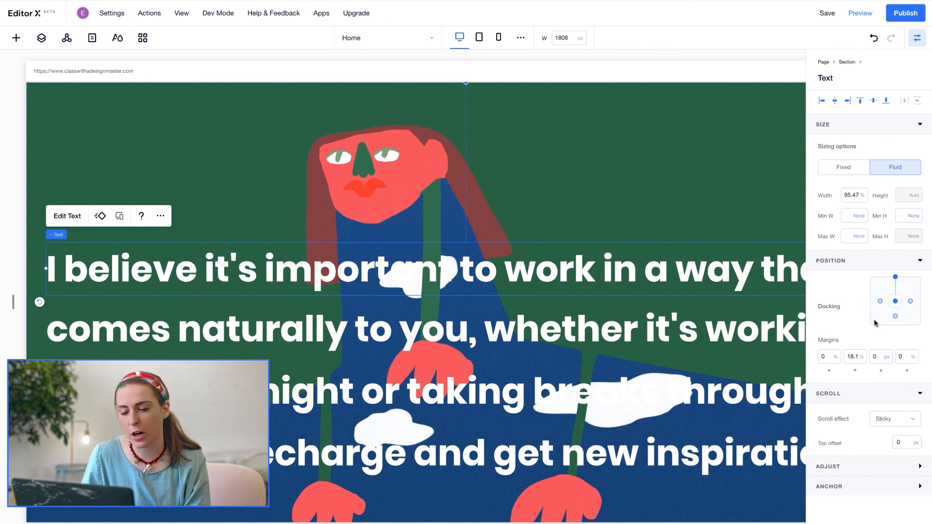
- Set the first quote line's sticky top offset to 18.18 vw, matching its top margin number
{"action": "left_click", "coordinate": [915, 445]}
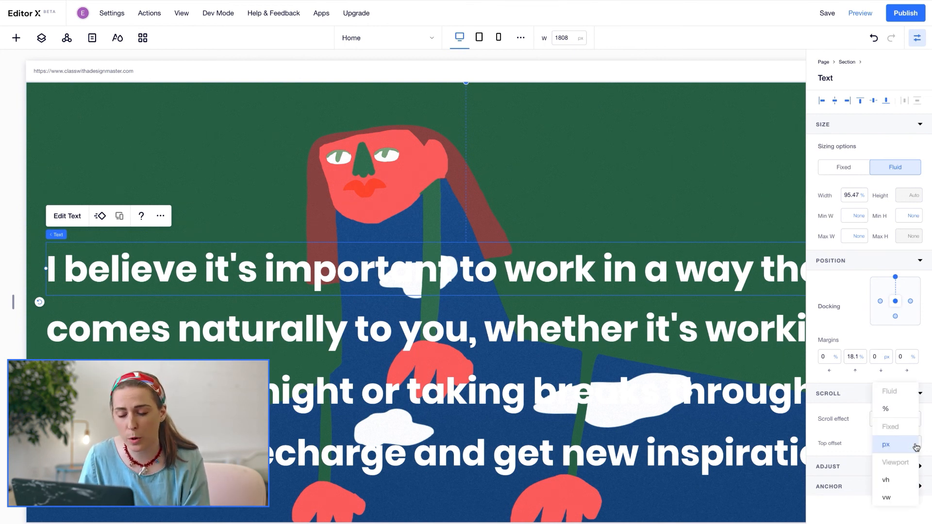
{"action": "left_click", "coordinate": [911, 500]}
{"action": "left_click", "coordinate": [856, 358]}
{"action": "left_click", "coordinate": [898, 443]}
{"action": "type", "text": "18.18"}
{"action": "key", "text": "Return"}
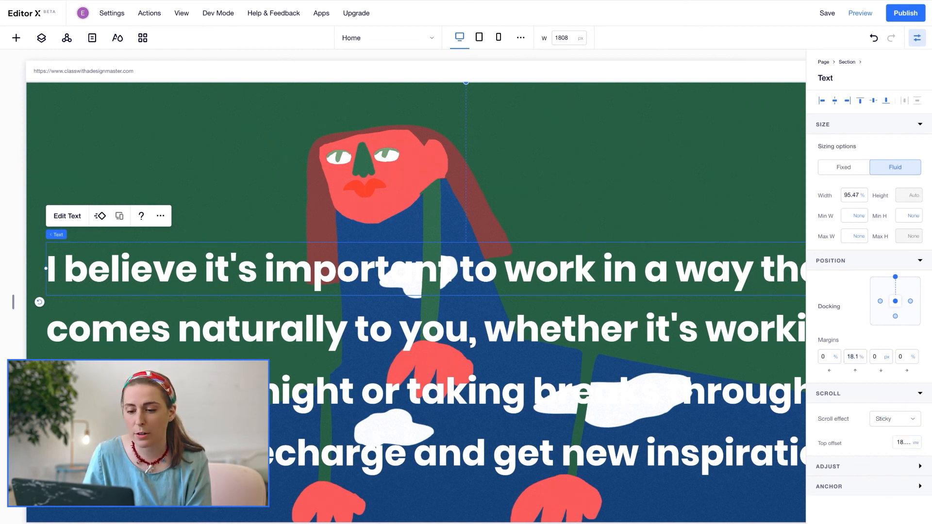
- Make the "comes naturally to you" line sticky on scroll and switch its top margin to percent
{"action": "left_click", "coordinate": [765, 338]}
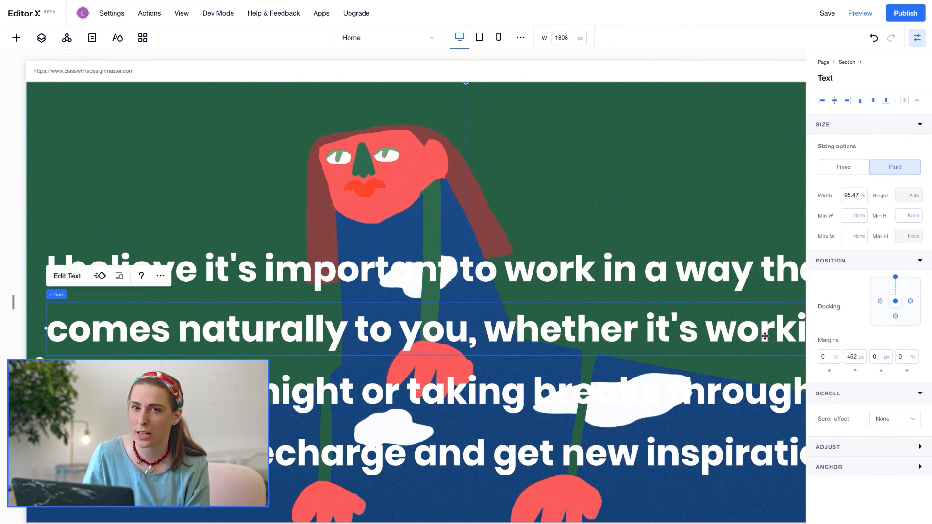
{"action": "left_click", "coordinate": [894, 419]}
{"action": "left_click", "coordinate": [896, 454]}
{"action": "left_click", "coordinate": [859, 357]}
{"action": "left_click", "coordinate": [876, 326]}
- Set the second quote line's sticky top offset to 25 vw, copying the number from its top margin
{"action": "left_click", "coordinate": [916, 443]}
{"action": "left_click", "coordinate": [893, 497]}
{"action": "left_click", "coordinate": [853, 358]}
{"action": "key", "text": "super+c"}
{"action": "left_click", "coordinate": [898, 443]}
{"action": "key", "text": "super+v"}
{"action": "key", "text": "Return"}
- Make the "morning to night" line sticky, with its top margin in percent and its top offset in vw matching the margin number
{"action": "left_click", "coordinate": [770, 397]}
{"action": "left_click", "coordinate": [912, 424]}
{"action": "left_click", "coordinate": [892, 456]}
{"action": "left_click", "coordinate": [860, 359]}
{"action": "left_click", "coordinate": [870, 322]}
{"action": "left_click", "coordinate": [915, 443]}
{"action": "left_click", "coordinate": [894, 498]}
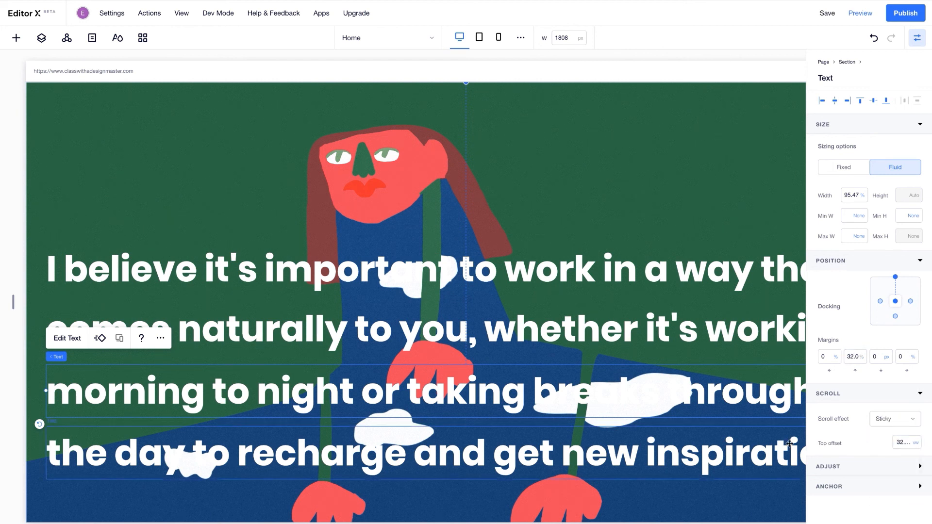
- Make the "the day to recharge" line sticky on scroll and switch its top margin to percent
{"action": "left_click", "coordinate": [790, 443]}
{"action": "left_click", "coordinate": [908, 421]}
{"action": "left_click", "coordinate": [893, 456]}
{"action": "left_click", "coordinate": [861, 358]}
{"action": "left_click", "coordinate": [870, 321]}
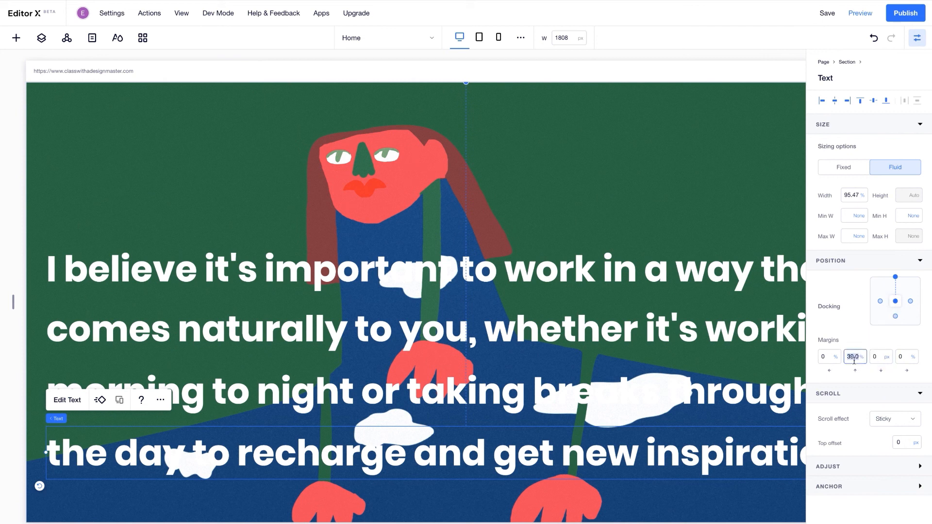
- Set the fourth quote line's sticky top offset in vw to the same number as its top margin
{"action": "left_click", "coordinate": [916, 443]}
{"action": "left_click", "coordinate": [900, 498]}
{"action": "left_click", "coordinate": [901, 442]}
{"action": "key", "text": "ctrl+v"}
{"action": "key", "text": "Return"}
- Make the illustration image sticky on scroll and move it below the four quote lines in the layer order
{"action": "left_click", "coordinate": [598, 166]}
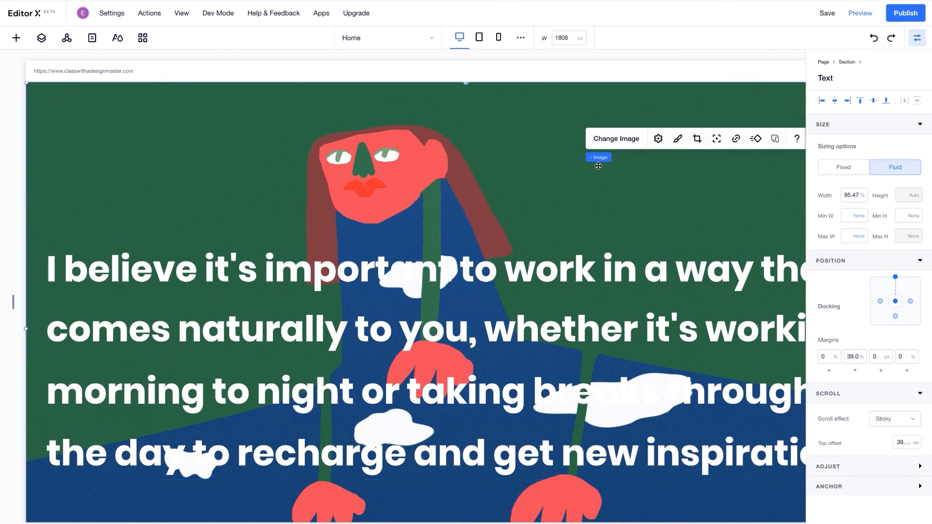
{"action": "left_click", "coordinate": [893, 447]}
{"action": "left_click", "coordinate": [894, 482]}
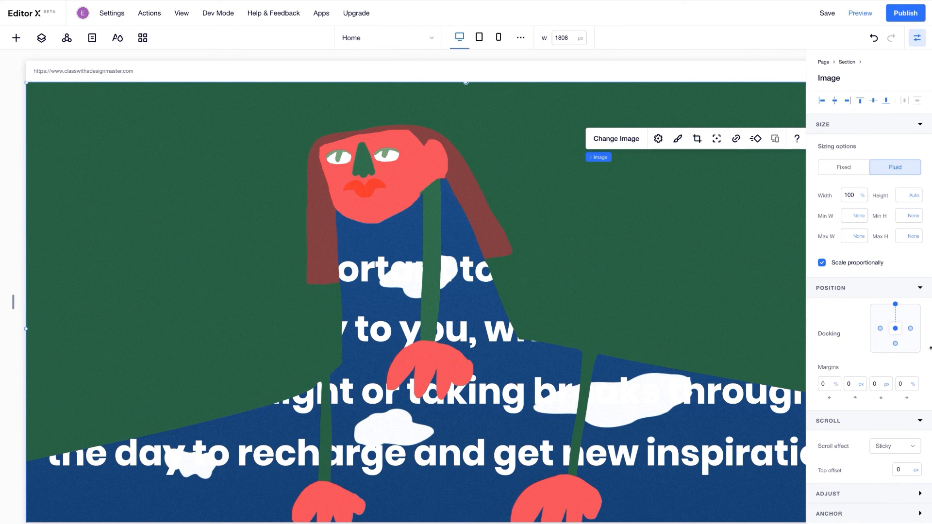
{"action": "left_click", "coordinate": [917, 39]}
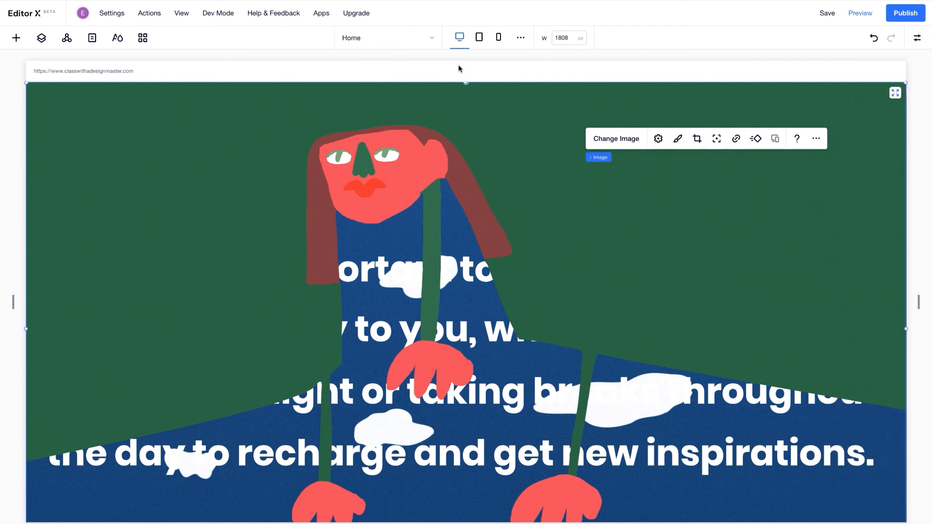
{"action": "left_click", "coordinate": [42, 39]}
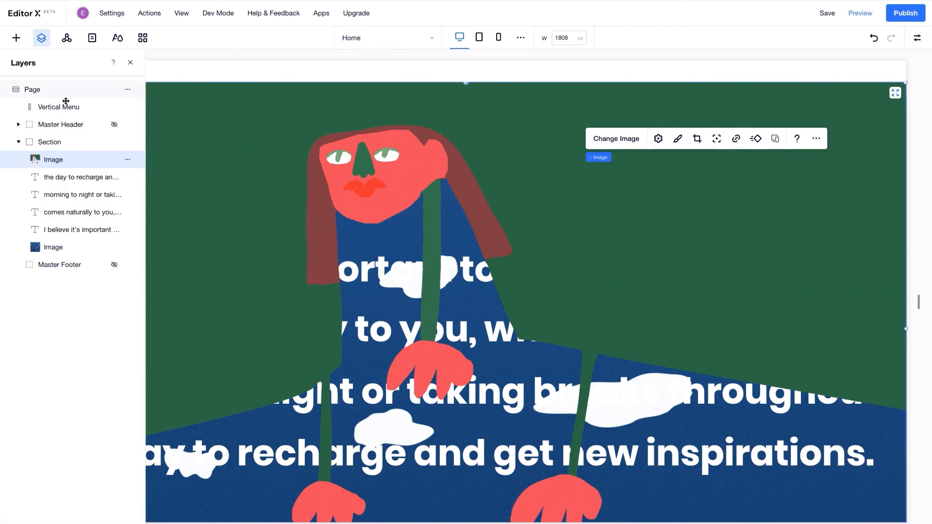
{"action": "left_click_drag", "start_coordinate": [69, 160], "coordinate": [68, 228]}
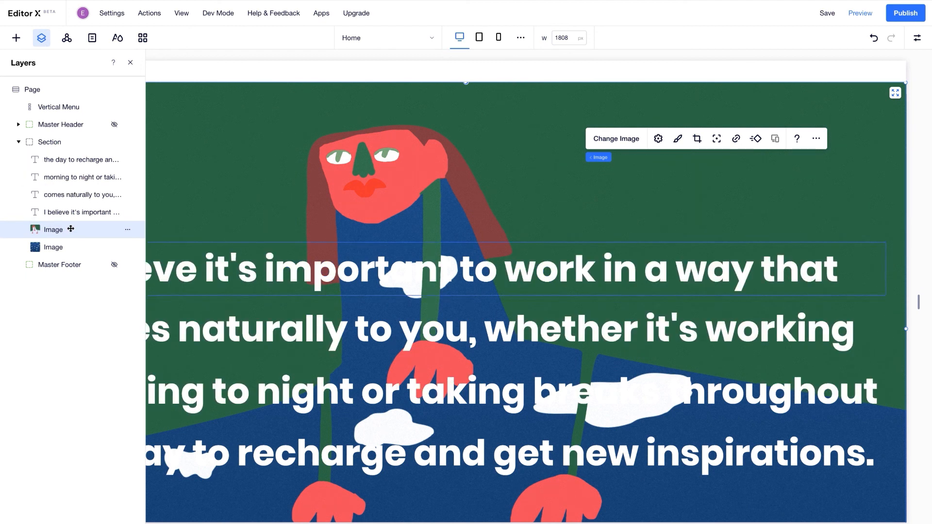
- Set the section's minimum height to 600 vh and check the extended sky background down the page
{"action": "left_click", "coordinate": [68, 142]}
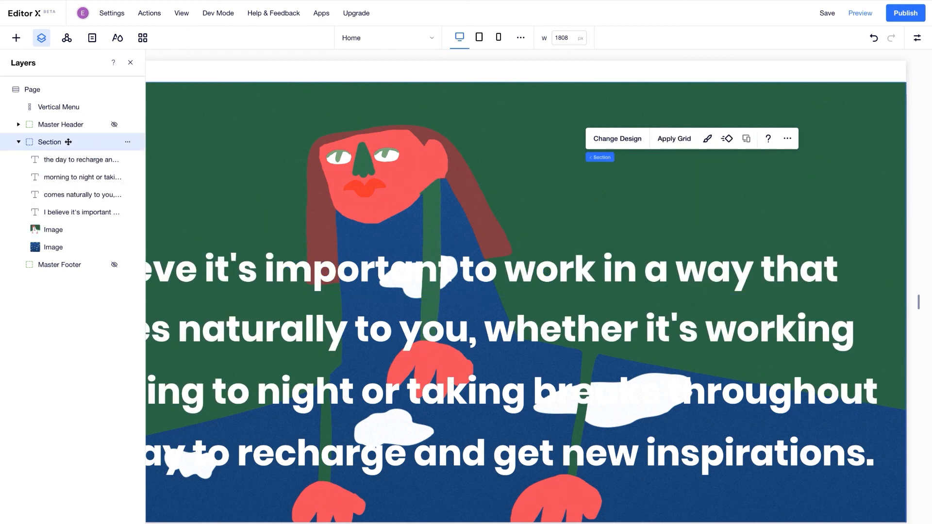
{"action": "left_click", "coordinate": [130, 63]}
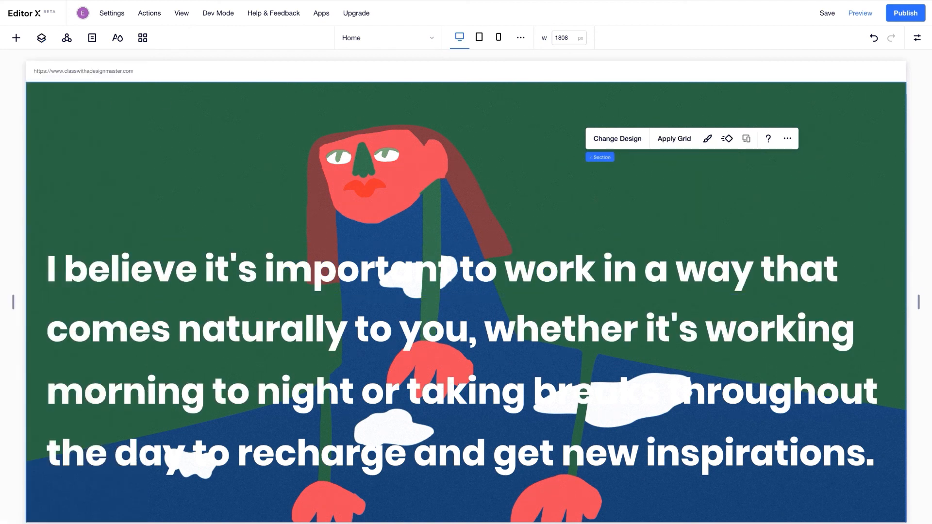
{"action": "left_click", "coordinate": [917, 38]}
{"action": "left_click", "coordinate": [915, 216]}
{"action": "left_click", "coordinate": [911, 216]}
{"action": "type", "text": "60"}
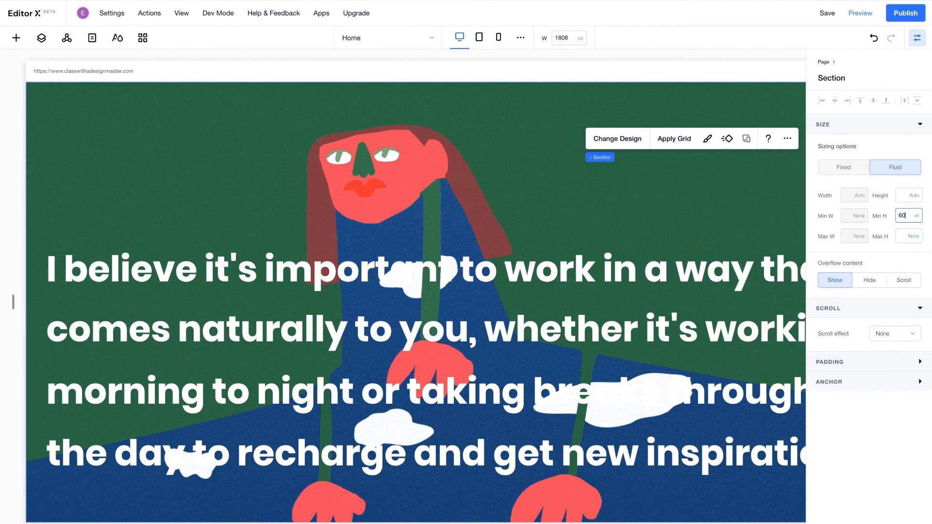
{"action": "type", "text": "0"}
{"action": "key", "text": "Return"}
{"action": "left_click", "coordinate": [917, 37]}
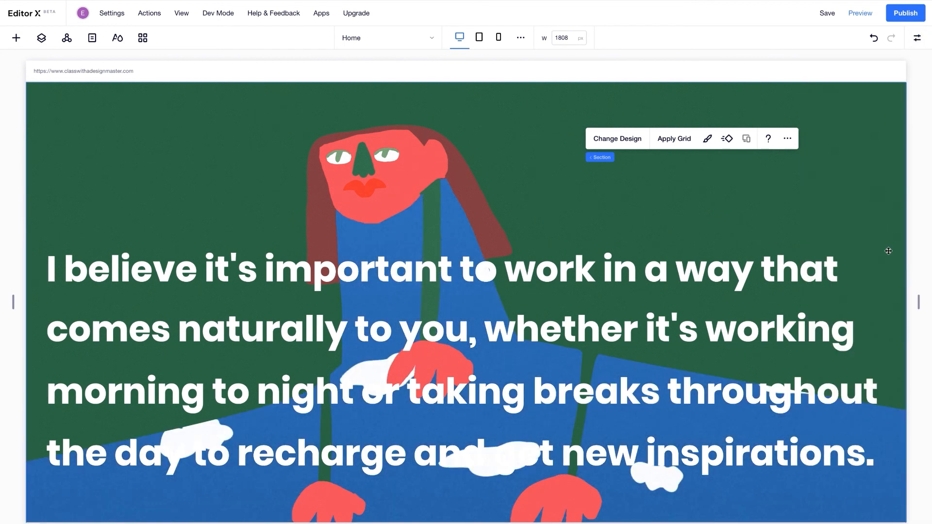
{"action": "scroll", "coordinate": [888, 251], "scroll_direction": "down", "scroll_amount": 10}
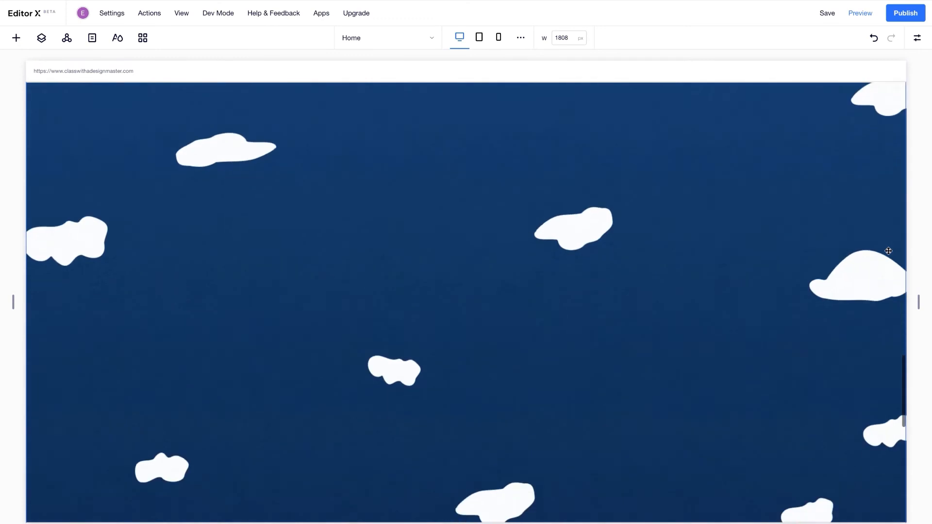
{"action": "scroll", "coordinate": [889, 251], "scroll_direction": "up", "scroll_amount": 10}
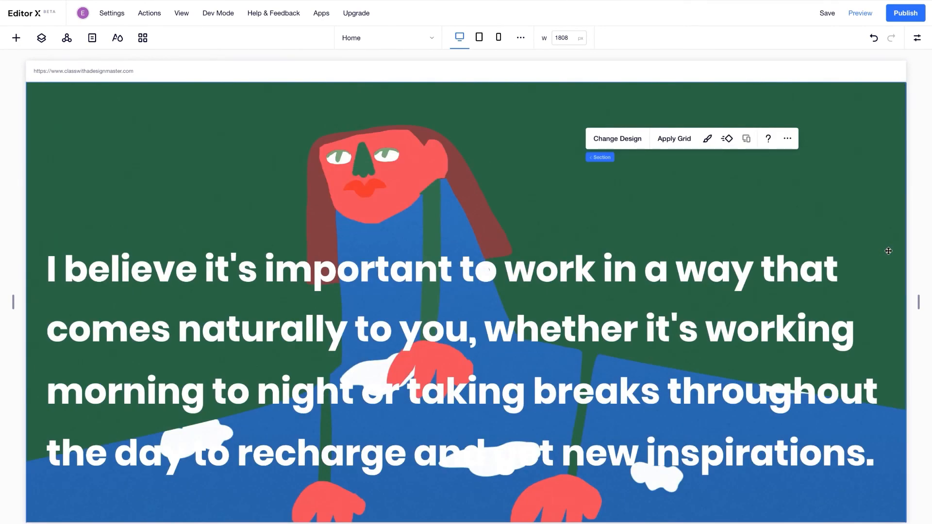
- Apply a custom grid of 1 column and 6 rows to the section and look over its rows
{"action": "left_click", "coordinate": [674, 139]}
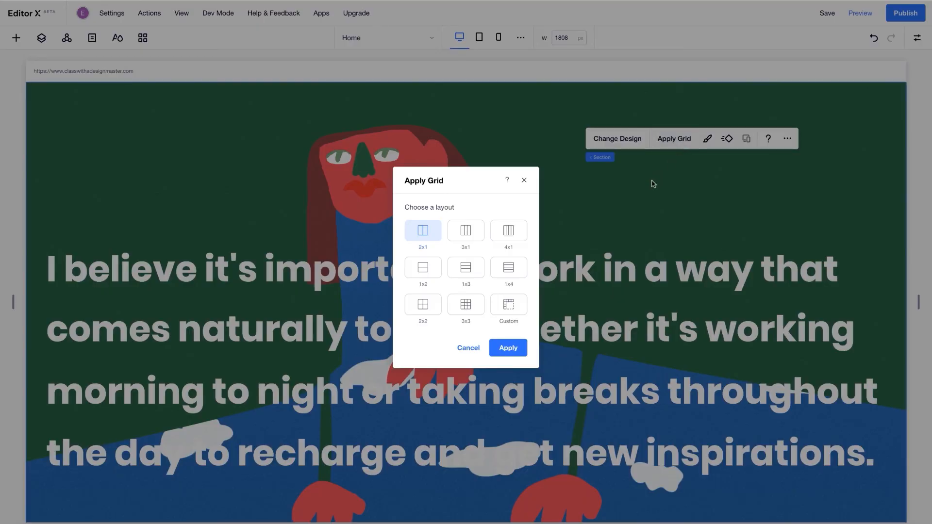
{"action": "left_click", "coordinate": [517, 306]}
{"action": "left_click", "coordinate": [455, 342]}
{"action": "type", "text": "6"}
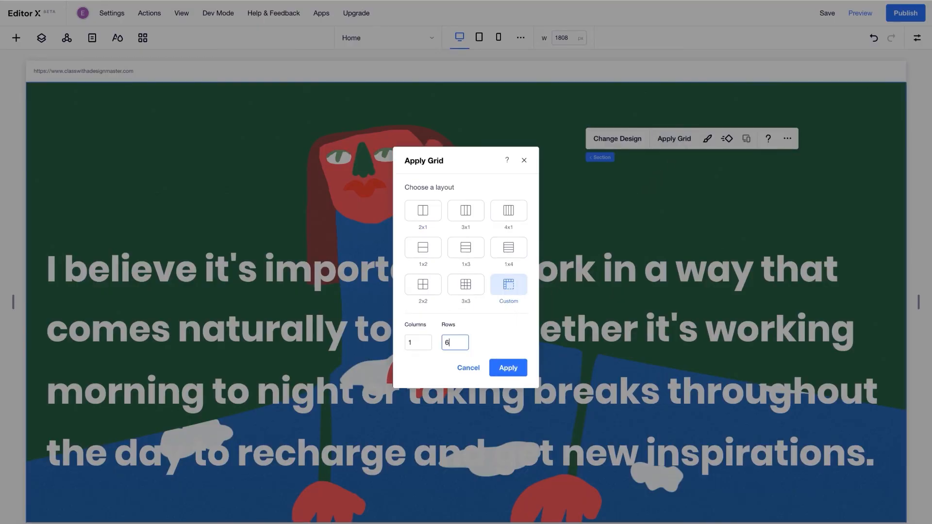
{"action": "left_click", "coordinate": [509, 369]}
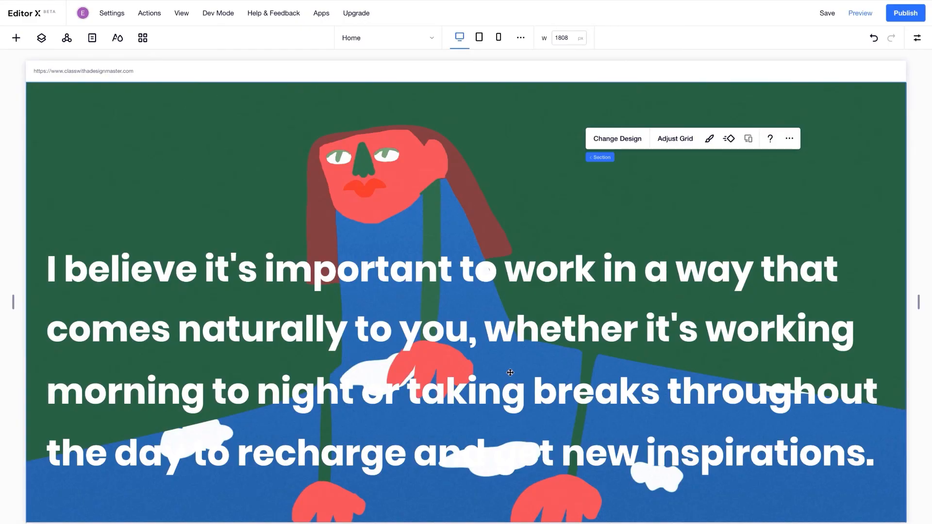
{"action": "scroll", "coordinate": [510, 372], "scroll_direction": "down", "scroll_amount": 10}
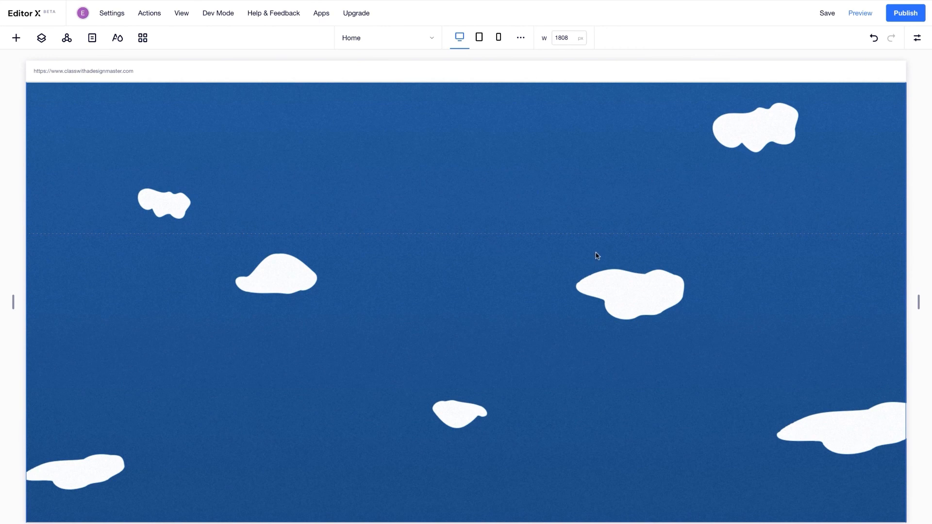
{"action": "scroll", "coordinate": [597, 256], "scroll_direction": "up", "scroll_amount": 10}
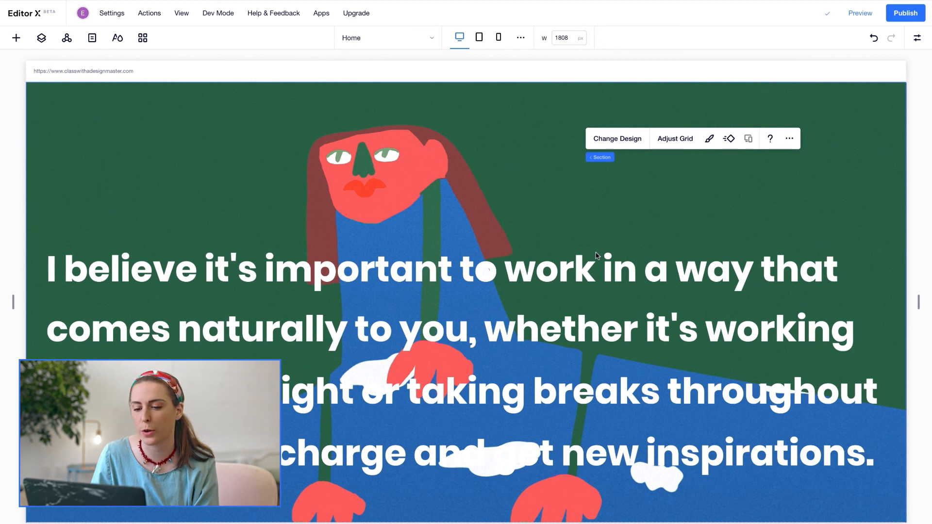
- Place the first quote line in grid row 2 to 3 and check its position while scrolling
{"action": "left_click", "coordinate": [597, 262]}
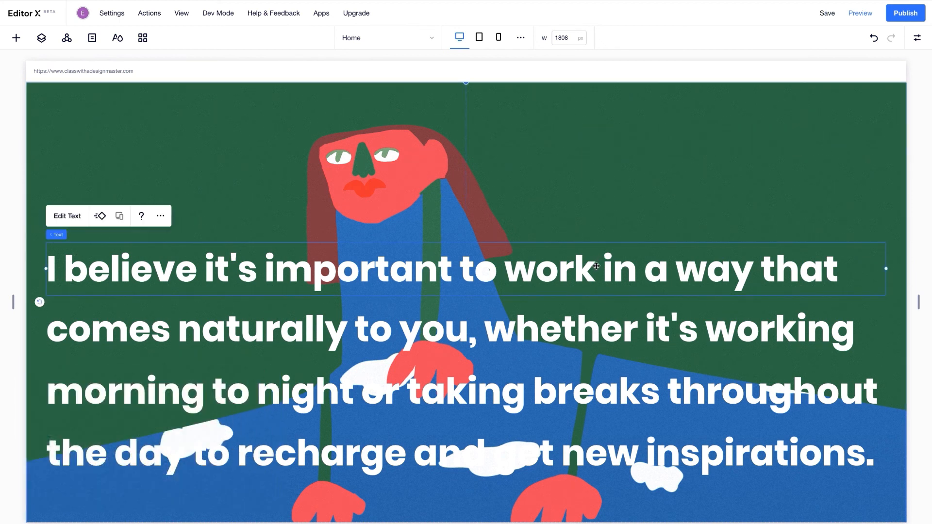
{"action": "left_click", "coordinate": [918, 39]}
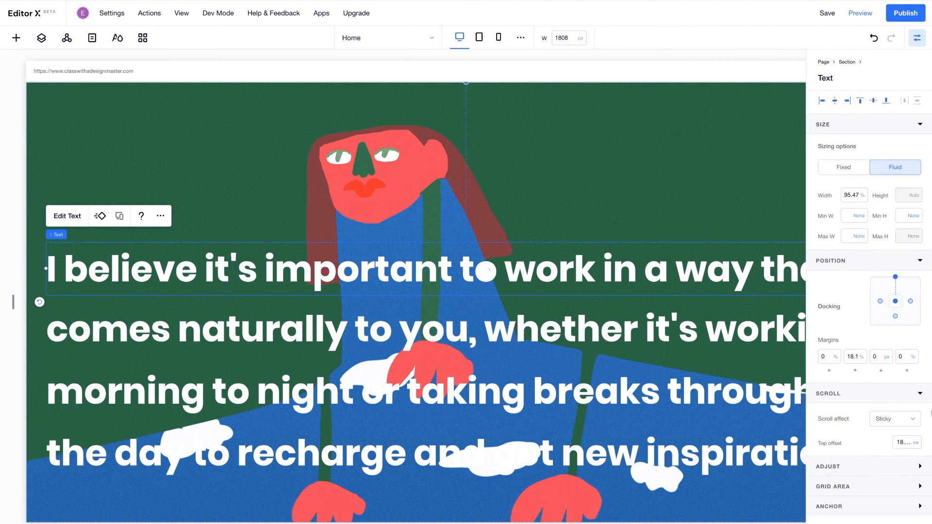
{"action": "left_click", "coordinate": [909, 485]}
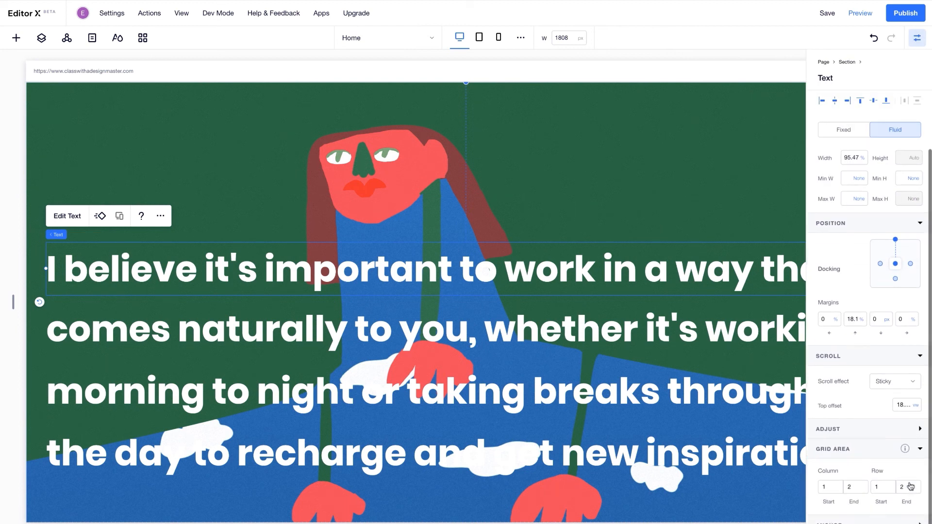
{"action": "left_click", "coordinate": [883, 487]}
{"action": "type", "text": "2"}
{"action": "key", "text": "Tab"}
{"action": "type", "text": "3"}
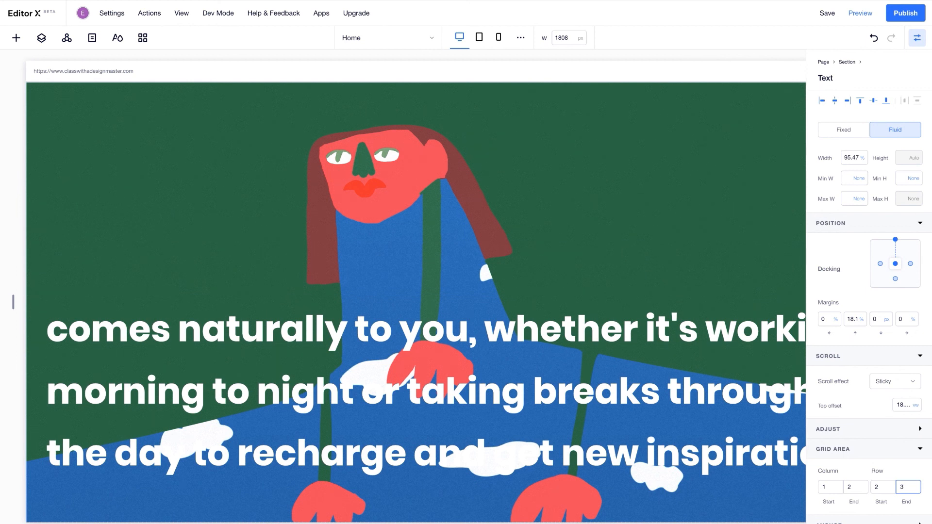
{"action": "scroll", "coordinate": [724, 452], "scroll_direction": "down", "scroll_amount": 10}
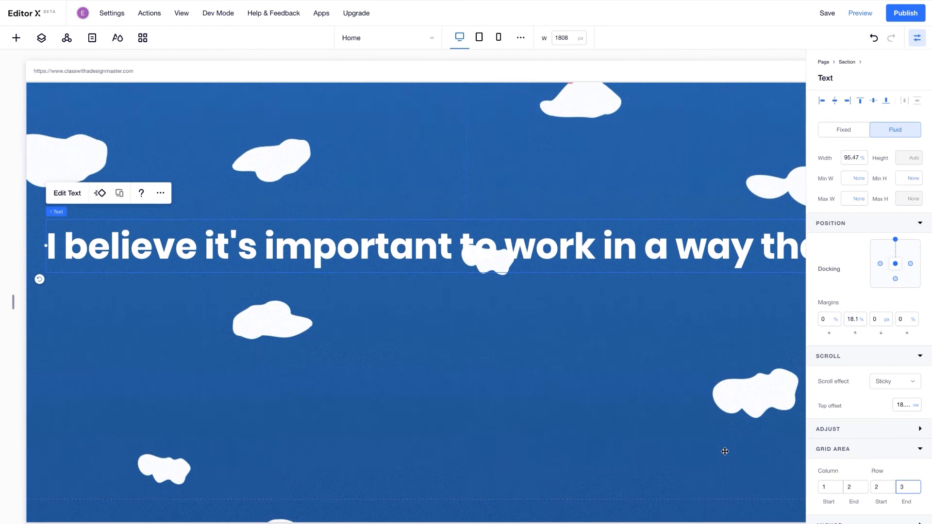
{"action": "scroll", "coordinate": [724, 452], "scroll_direction": "up", "scroll_amount": 5}
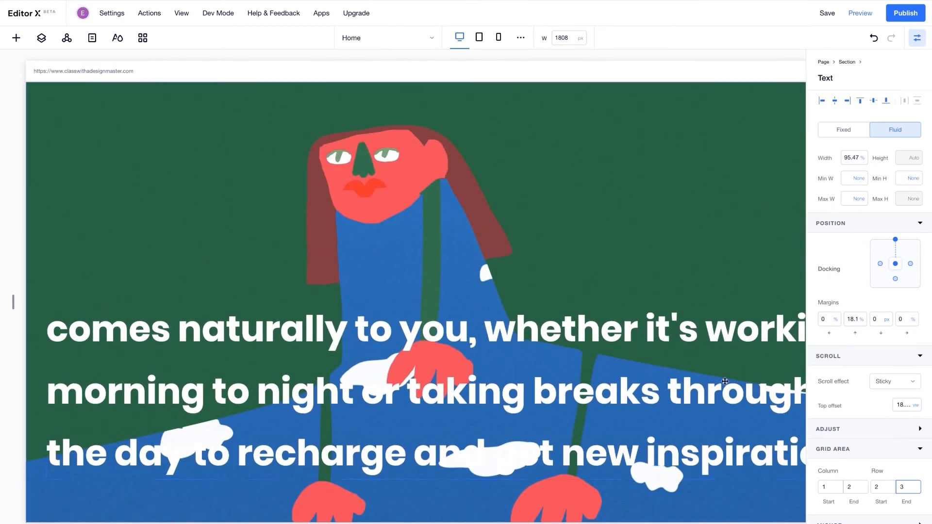
- Place the "comes naturally to you" line in grid row 3 to 4
{"action": "left_click", "coordinate": [723, 329]}
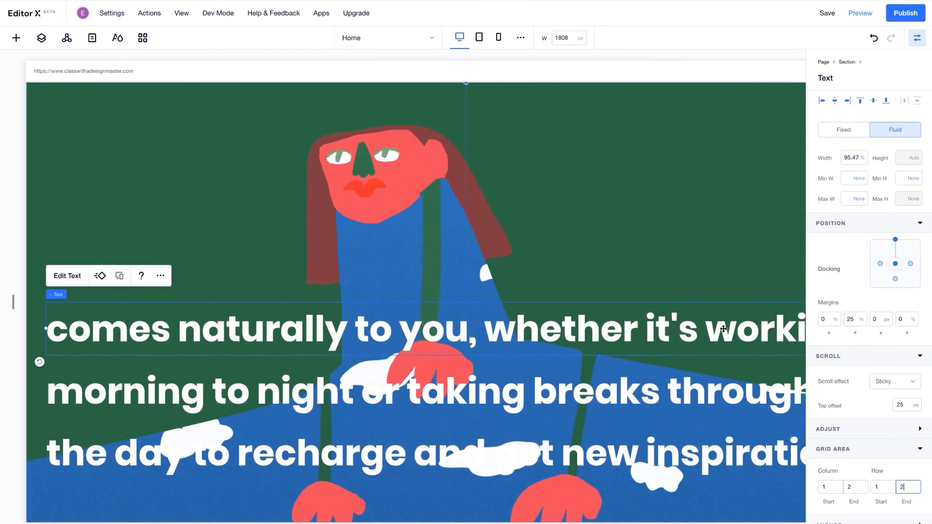
{"action": "left_click", "coordinate": [880, 490]}
{"action": "type", "text": "3"}
{"action": "left_click", "coordinate": [906, 490]}
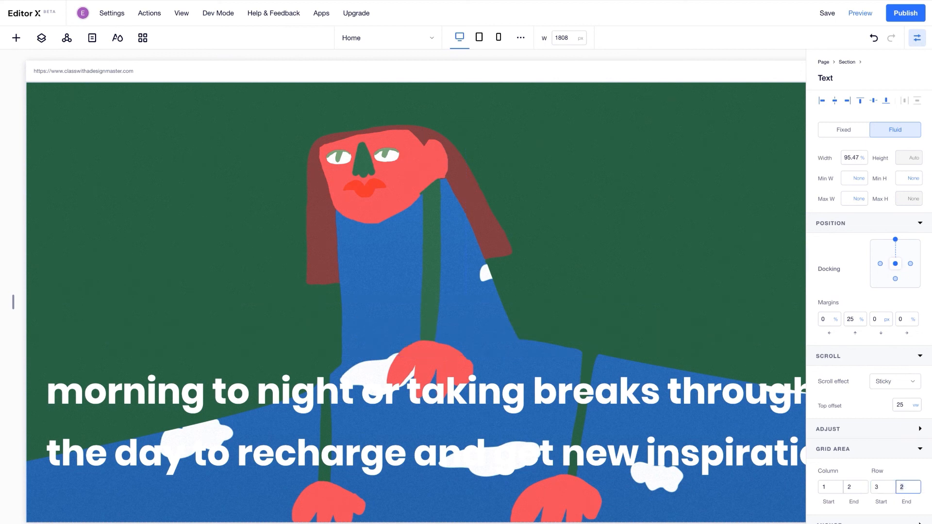
{"action": "type", "text": "4"}
- Place the "morning to night or taking breaks throughout" line in grid row 4 to 5
{"action": "left_click", "coordinate": [781, 405]}
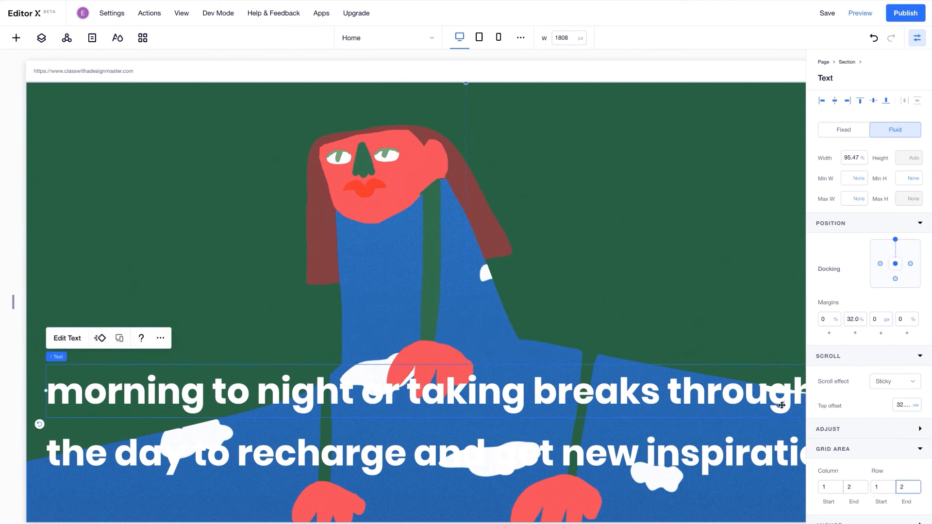
{"action": "left_click", "coordinate": [883, 487]}
{"action": "type", "text": "4"}
{"action": "left_click", "coordinate": [905, 488]}
{"action": "type", "text": "5"}
- Place the last quote line, "the day to recharge and get new inspirations", in grid row 5 to 6
{"action": "left_click", "coordinate": [759, 453]}
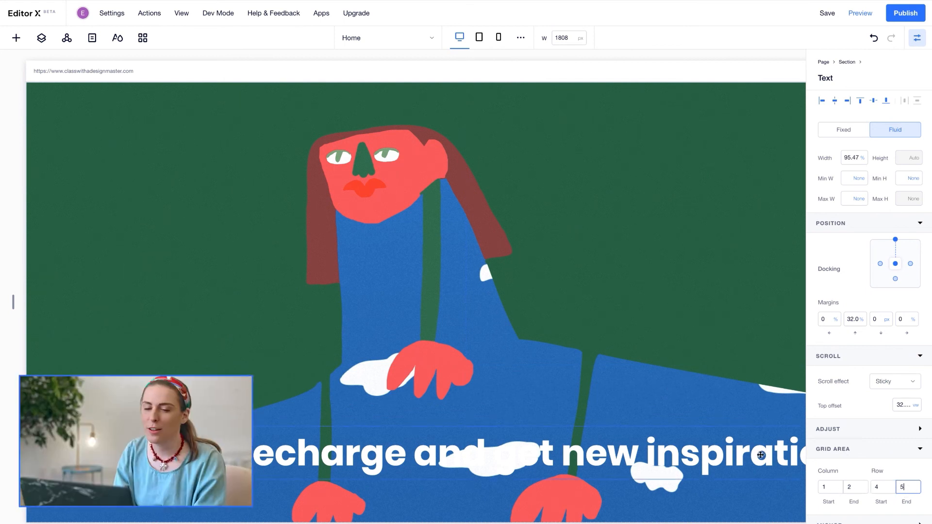
{"action": "left_click", "coordinate": [877, 489]}
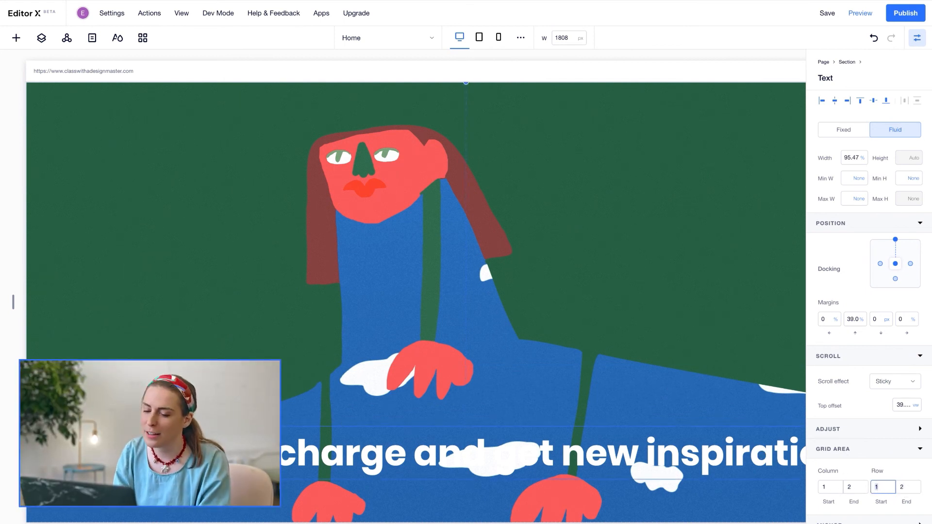
{"action": "type", "text": "5"}
{"action": "left_click", "coordinate": [906, 488]}
{"action": "type", "text": "6"}
{"action": "left_click", "coordinate": [917, 471]}
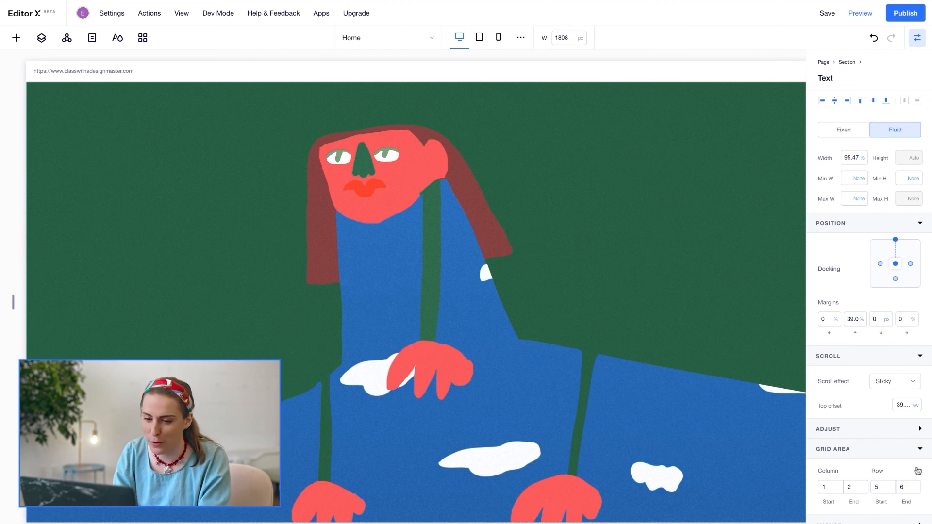
- Preview the page and scroll through it to check how the four sticky quote lines come in, then return to editing
{"action": "left_click", "coordinate": [918, 38]}
{"action": "left_click", "coordinate": [863, 13]}
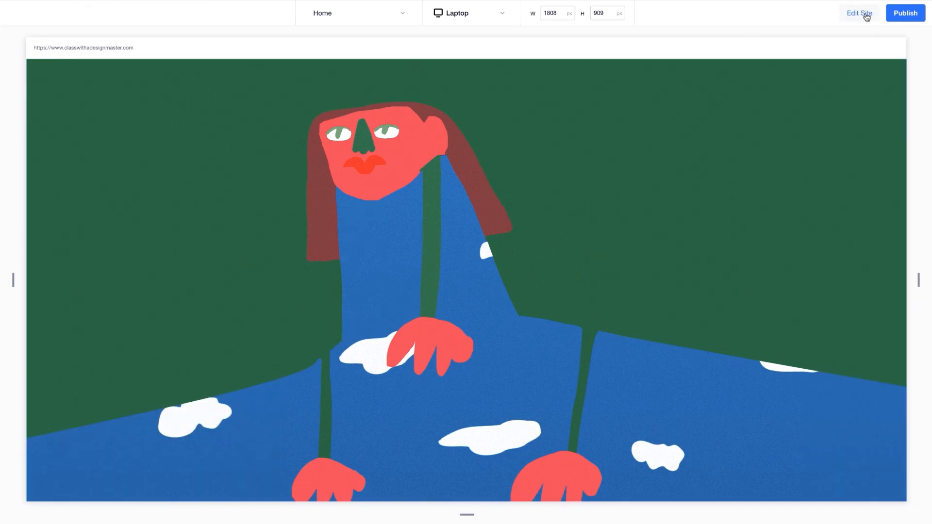
{"action": "scroll", "coordinate": [922, 164], "scroll_direction": "down", "scroll_amount": 14}
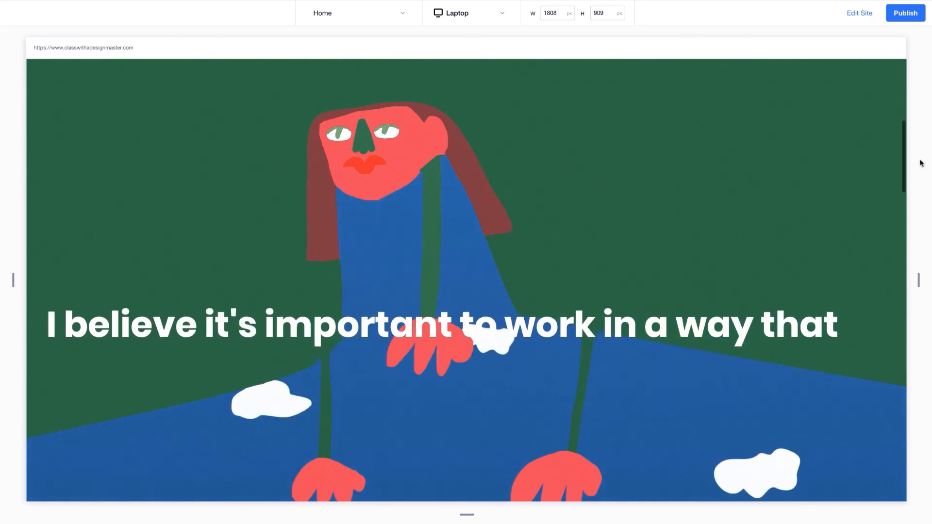
{"action": "scroll", "coordinate": [922, 164], "scroll_direction": "down", "scroll_amount": 10}
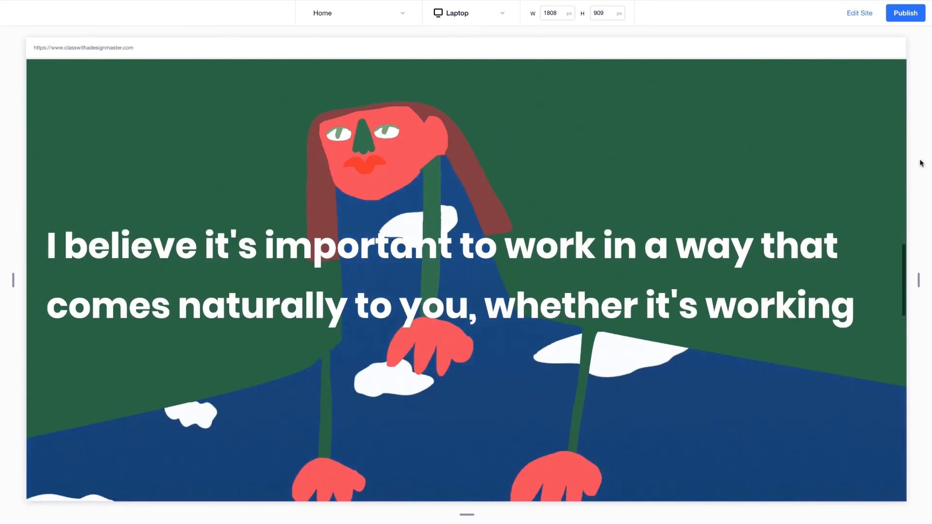
{"action": "scroll", "coordinate": [922, 164], "scroll_direction": "down", "scroll_amount": 5}
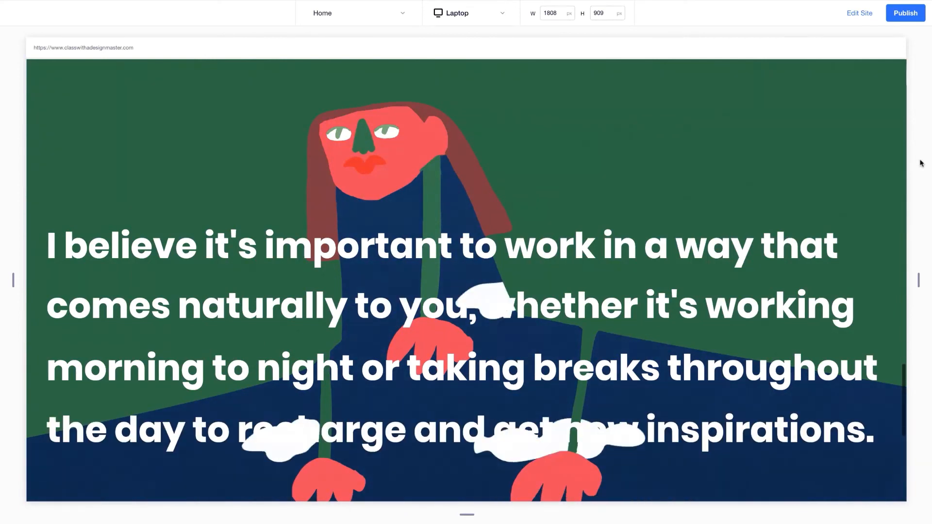
{"action": "scroll", "coordinate": [922, 161], "scroll_direction": "up", "scroll_amount": 5}
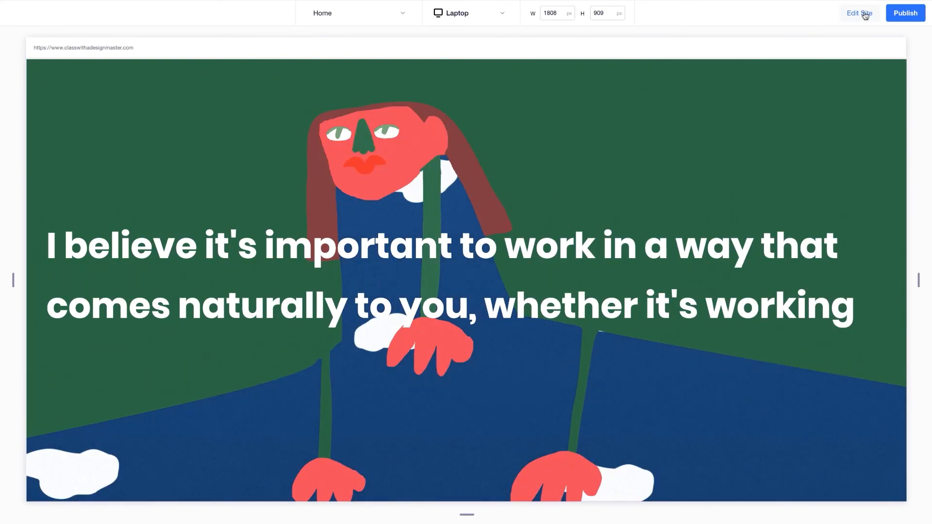
{"action": "left_click", "coordinate": [860, 13]}
- Limit the stretched sky background image to grid rows 1 to 6 so the section's last row is left empty
{"action": "scroll", "coordinate": [915, 173], "scroll_direction": "down", "scroll_amount": 10}
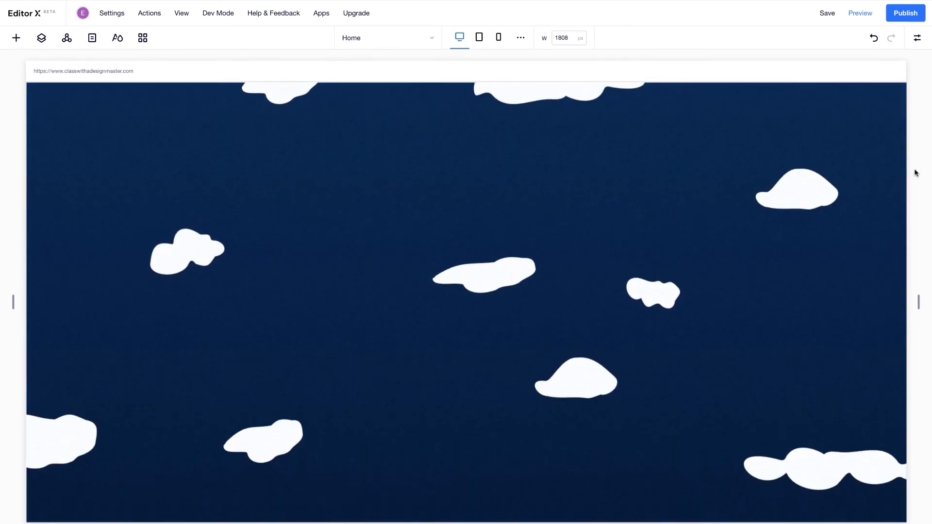
{"action": "left_click", "coordinate": [819, 281]}
{"action": "left_click", "coordinate": [917, 37]}
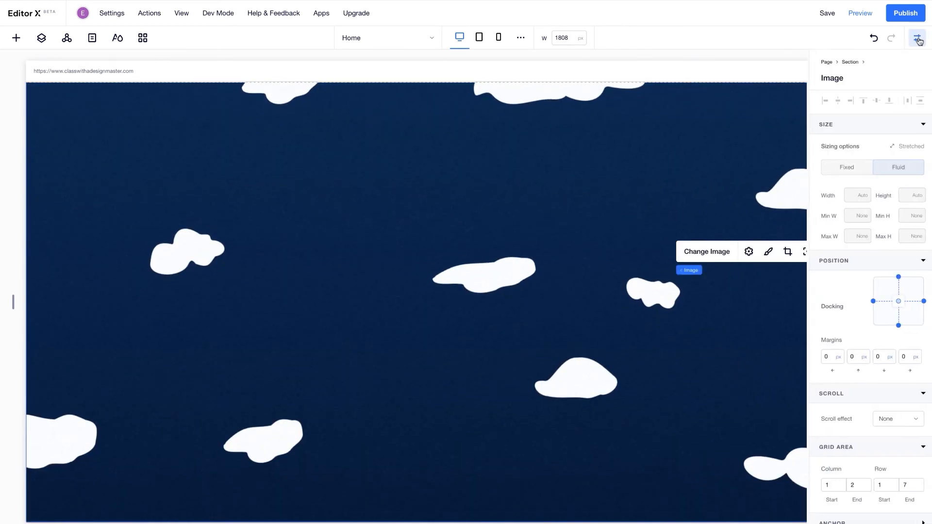
{"action": "left_click", "coordinate": [903, 485]}
{"action": "type", "text": "6"}
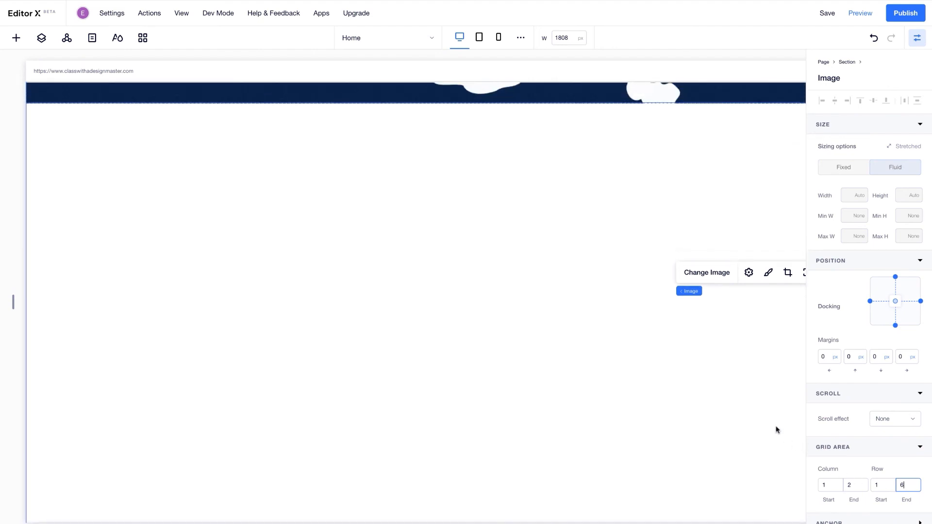
{"action": "scroll", "coordinate": [416, 291], "scroll_direction": "down", "scroll_amount": 1}
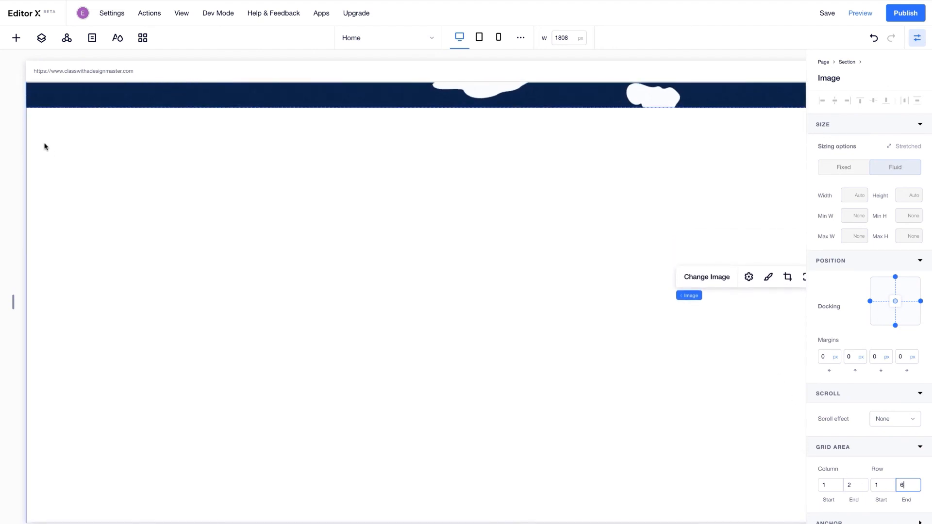
- Add a basic container box to the empty last row below the sky image
{"action": "left_click", "coordinate": [14, 45]}
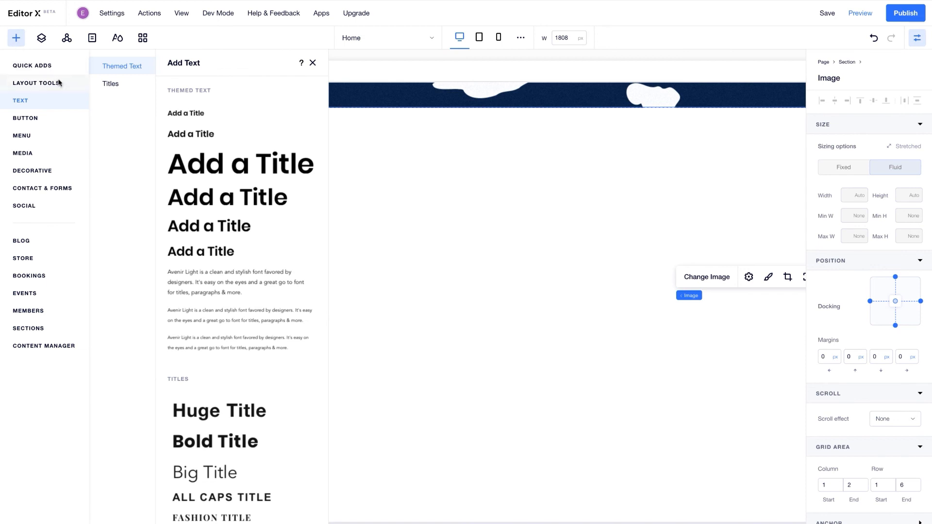
{"action": "left_click", "coordinate": [51, 82]}
{"action": "left_click_drag", "start_coordinate": [283, 125], "coordinate": [418, 297]}
- Fill the new container with the custom colour #FFB81C and stretch it over the whole grid row
{"action": "left_click", "coordinate": [433, 213]}
{"action": "left_click", "coordinate": [643, 323]}
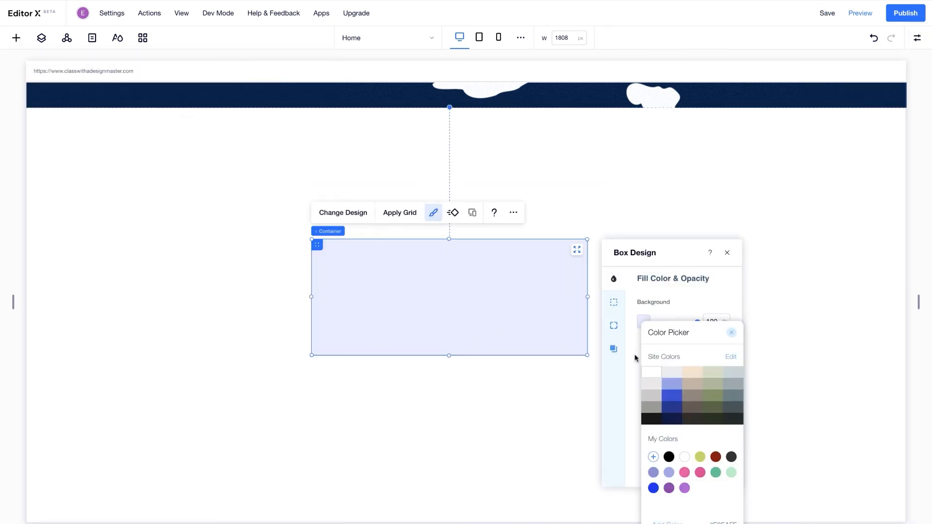
{"action": "left_click", "coordinate": [653, 456]}
{"action": "left_click", "coordinate": [717, 494]}
{"action": "type", "text": "FFB81C"}
{"action": "left_click", "coordinate": [739, 518]}
{"action": "left_click", "coordinate": [730, 333]}
{"action": "left_click", "coordinate": [726, 252]}
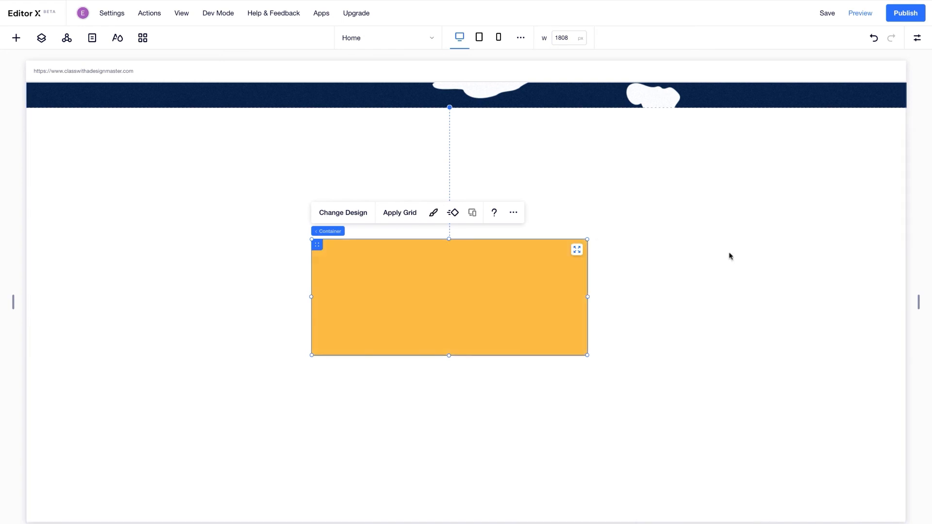
{"action": "left_click", "coordinate": [576, 249]}
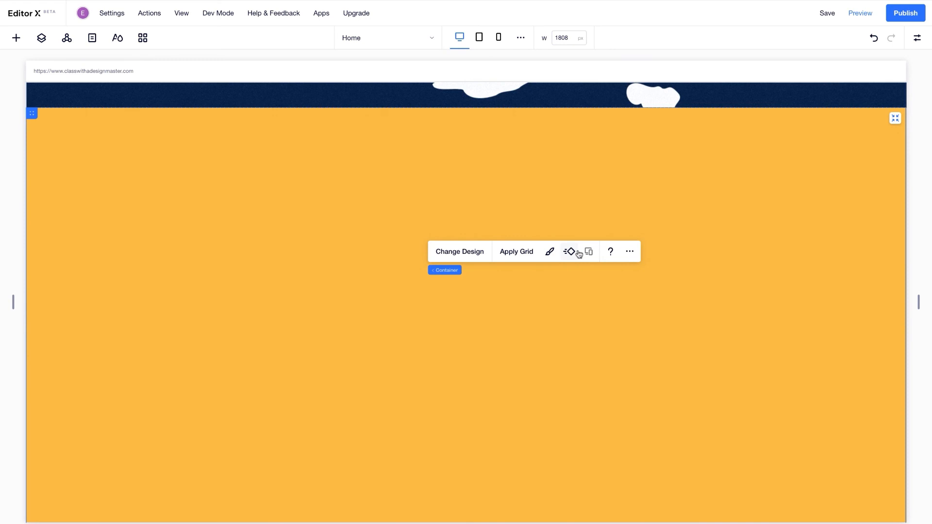
- Add a second container box in the left half of the yellow container and lengthen it to about 574 px tall
{"action": "left_click", "coordinate": [16, 38]}
{"action": "left_click_drag", "start_coordinate": [287, 125], "coordinate": [188, 189]}
{"action": "left_click_drag", "start_coordinate": [259, 273], "coordinate": [258, 433]}
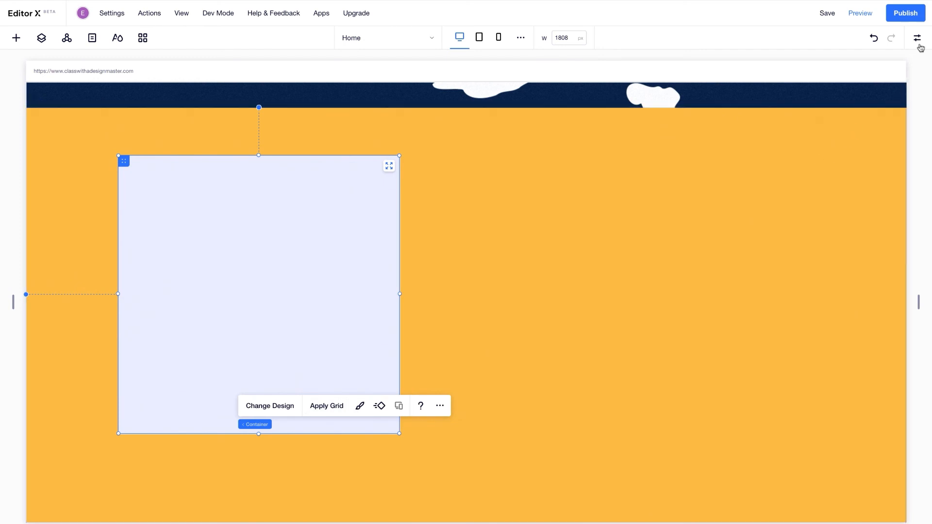
- Set the inner container's width to 28% and its minimum height to 35 vw
{"action": "left_click", "coordinate": [918, 41]}
{"action": "left_click", "coordinate": [858, 204]}
{"action": "type", "text": "28"}
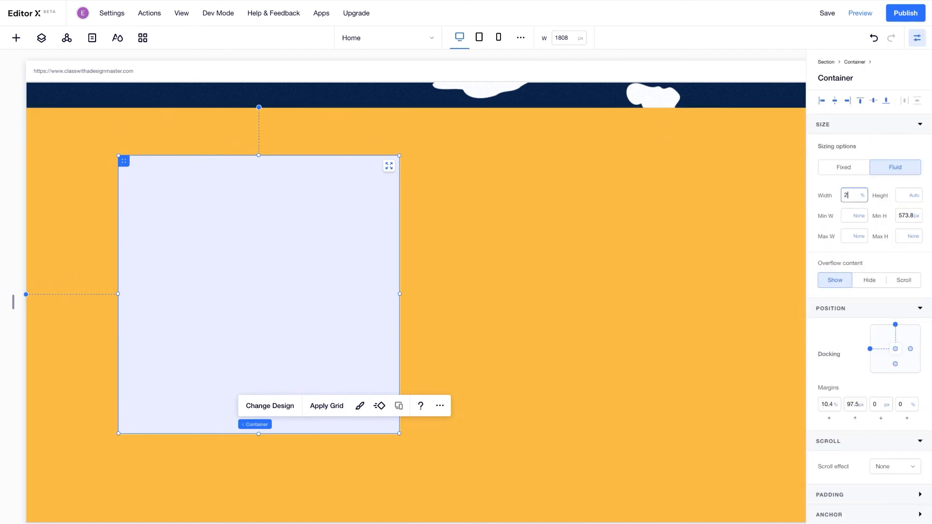
{"action": "key", "text": "Return"}
{"action": "left_click", "coordinate": [918, 218]}
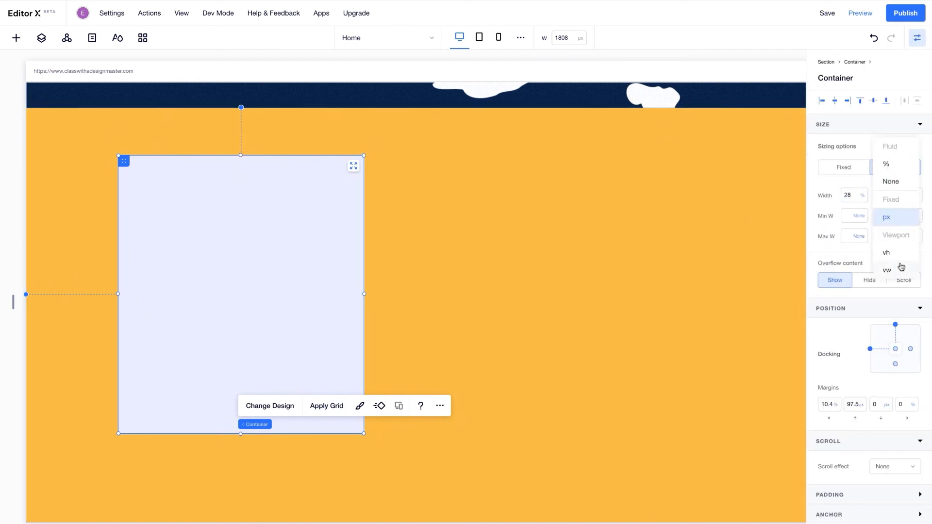
{"action": "left_click", "coordinate": [901, 267]}
{"action": "left_click", "coordinate": [905, 215]}
{"action": "key", "text": "Return"}
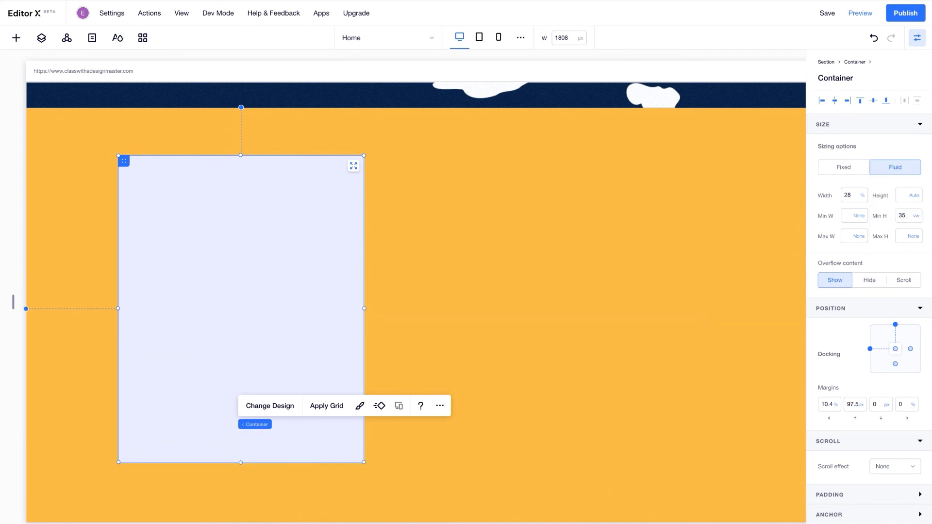
- Centre the inner container vertically within the yellow container and set its left margin to 13%
{"action": "left_click", "coordinate": [875, 101]}
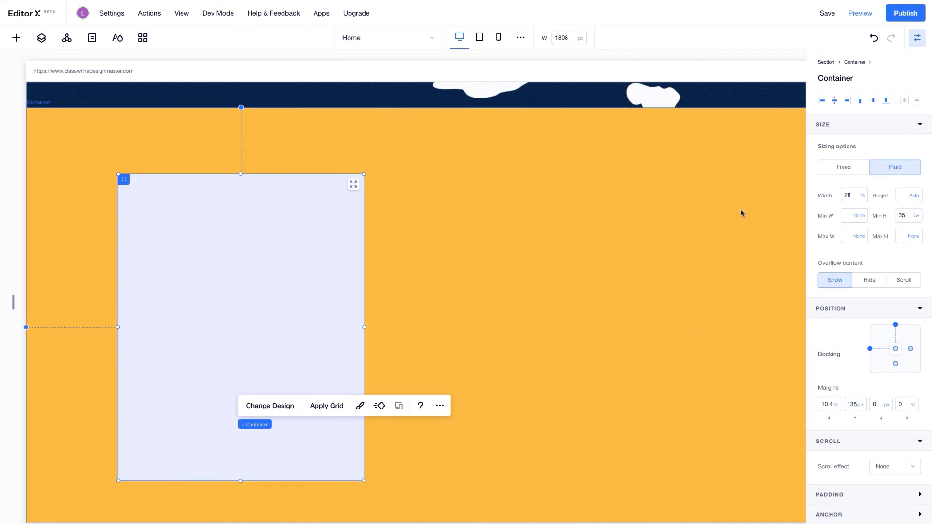
{"action": "scroll", "coordinate": [741, 212], "scroll_direction": "down", "scroll_amount": 1}
{"action": "left_click", "coordinate": [827, 406]}
{"action": "type", "text": "13"}
{"action": "key", "text": "Return"}
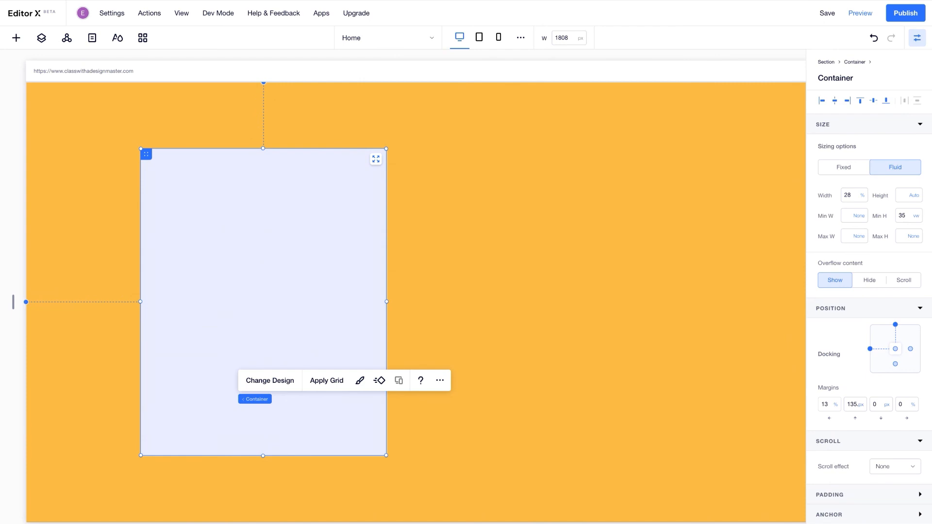
- Insert the uploaded "Dressingupth..." illustration into the inner container and stretch it to fill the box
{"action": "left_click", "coordinate": [17, 42]}
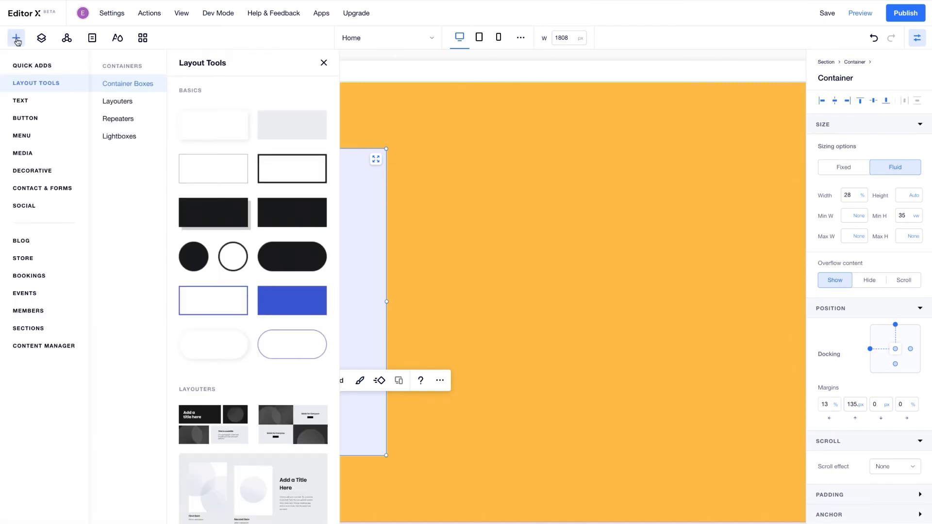
{"action": "left_click", "coordinate": [23, 153]}
{"action": "mouse_move", "coordinate": [256, 182]}
{"action": "left_click_drag", "start_coordinate": [256, 182], "coordinate": [262, 300]}
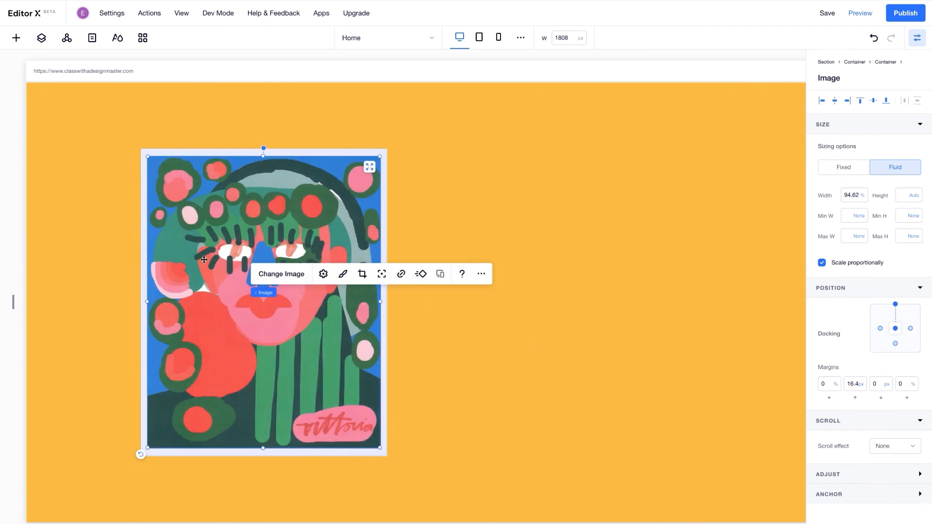
{"action": "left_click", "coordinate": [369, 168]}
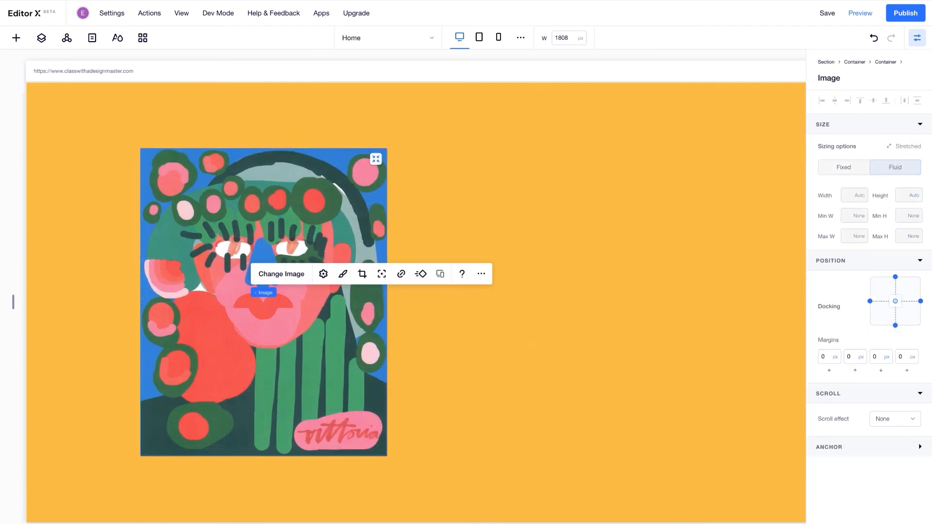
- Add the outlined RSVP text button centred over the bottom edge of the illustration
{"action": "left_click", "coordinate": [16, 40]}
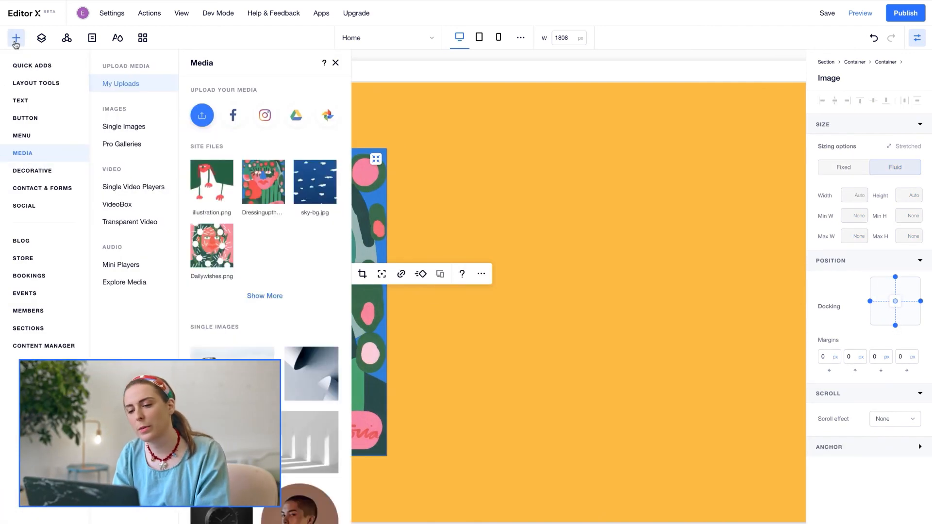
{"action": "left_click", "coordinate": [49, 117]}
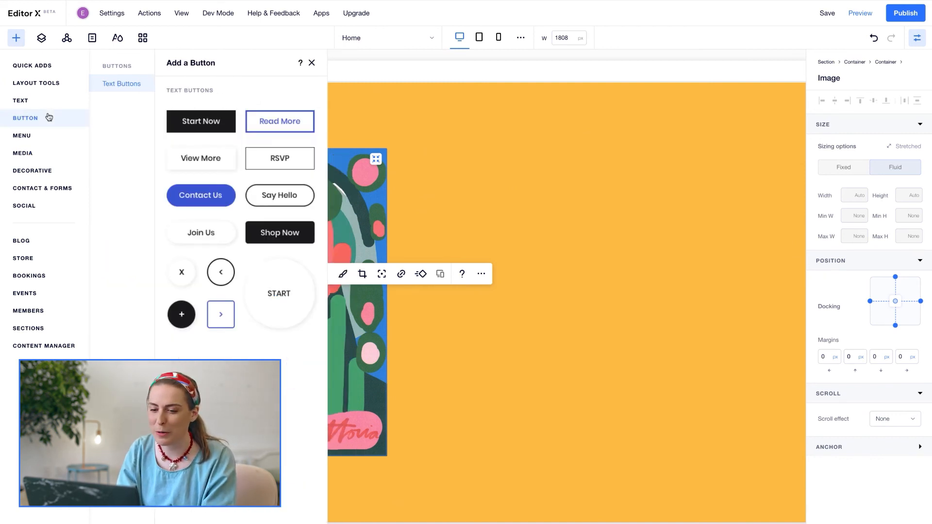
{"action": "left_click_drag", "start_coordinate": [269, 148], "coordinate": [296, 454]}
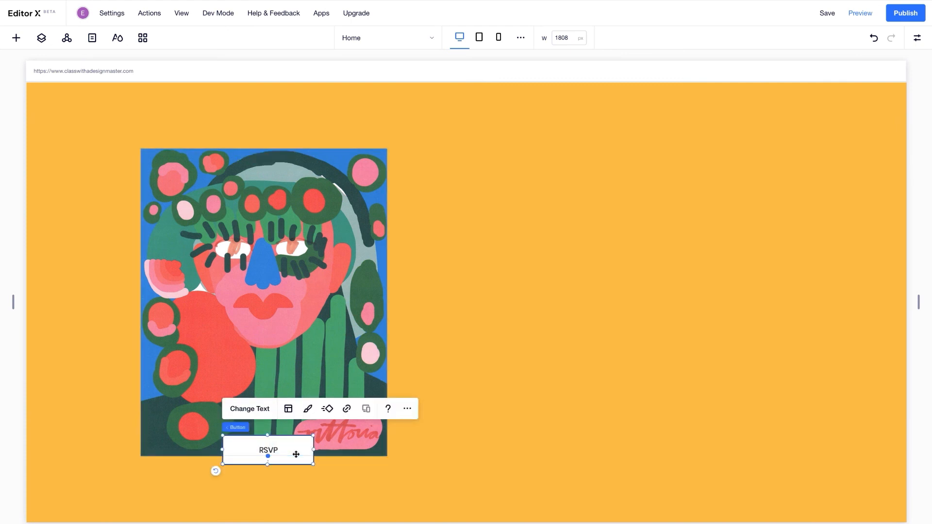
- Change the button's label to "Personal Works" and reduce its height to about 51 px
{"action": "left_click", "coordinate": [263, 412]}
{"action": "type", "text": "Personal Works"}
{"action": "left_click_drag", "start_coordinate": [268, 435], "coordinate": [268, 441]}
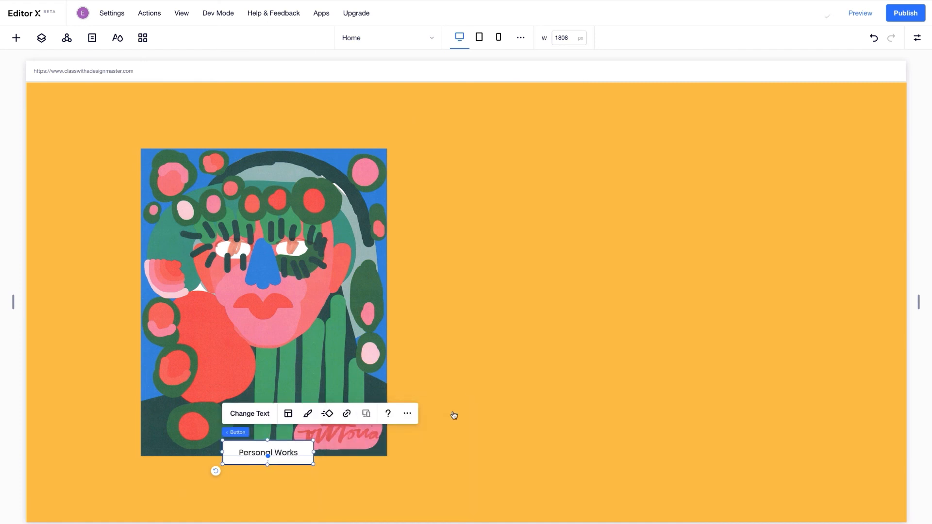
- Add a link to the "Personal Works" button
{"action": "left_click", "coordinate": [347, 415]}
{"action": "left_click", "coordinate": [576, 219]}
{"action": "left_click", "coordinate": [565, 258]}
{"action": "left_click", "coordinate": [574, 353]}
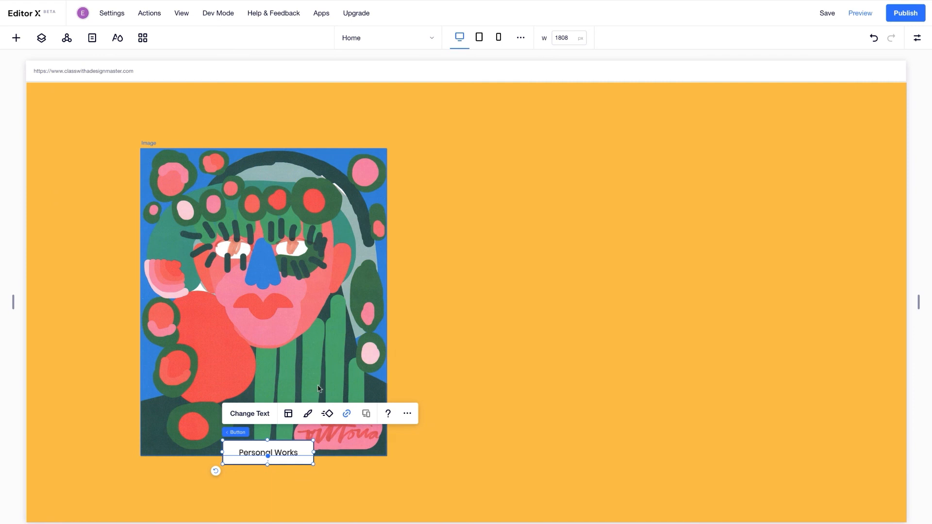
- Set the button's font to Poppins Semi Bold and reduce its border width to the minimum
{"action": "left_click", "coordinate": [308, 414]}
{"action": "left_click", "coordinate": [380, 433]}
{"action": "left_click", "coordinate": [450, 433]}
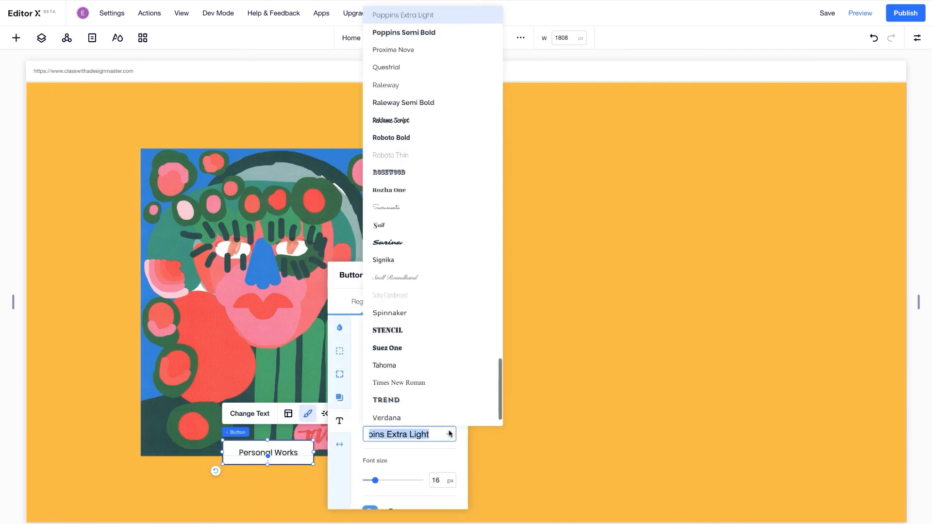
{"action": "left_click", "coordinate": [451, 32]}
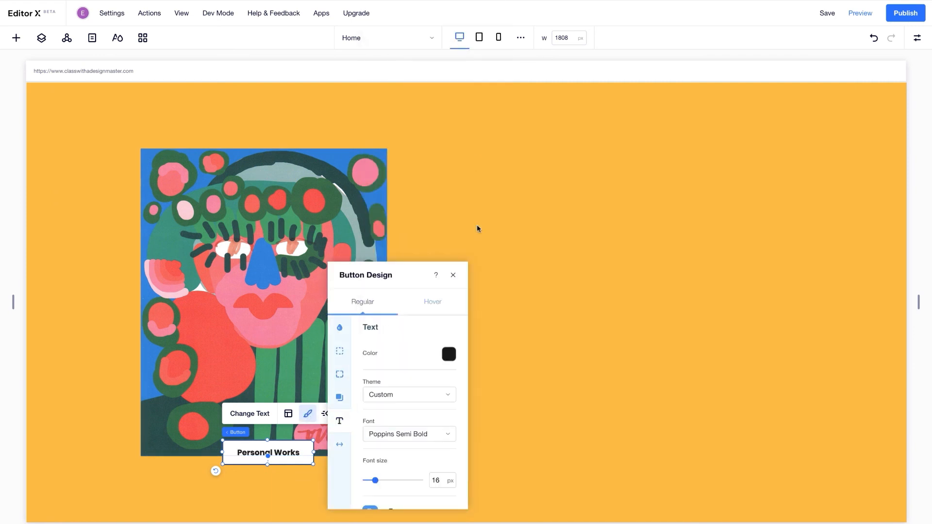
{"action": "left_click", "coordinate": [340, 352]}
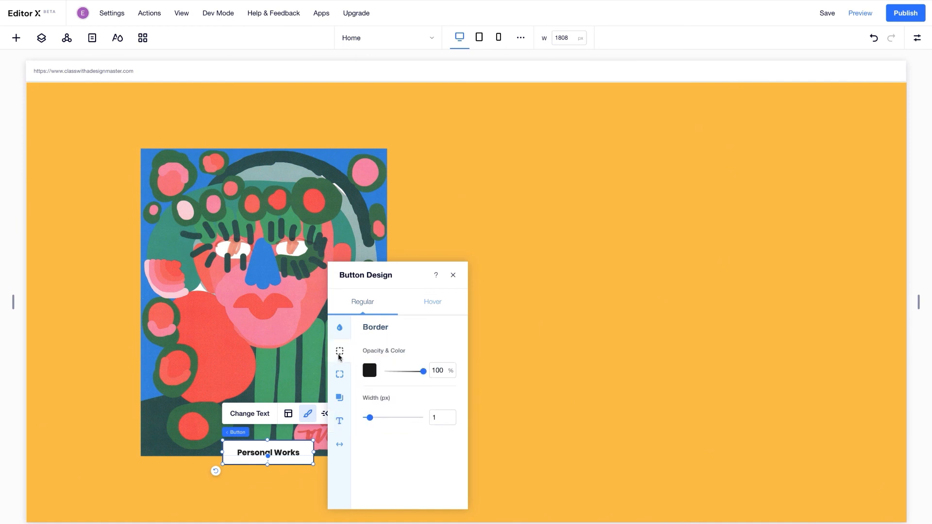
{"action": "left_click_drag", "start_coordinate": [369, 418], "coordinate": [354, 419]}
- Centre the "Personal Works" button horizontally within its illustration container
{"action": "left_click", "coordinate": [916, 42]}
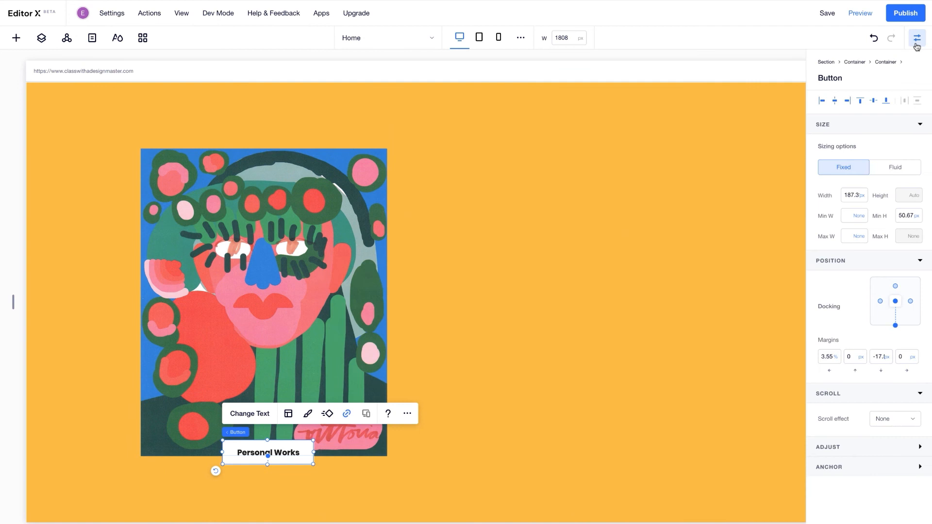
{"action": "left_click", "coordinate": [834, 101]}
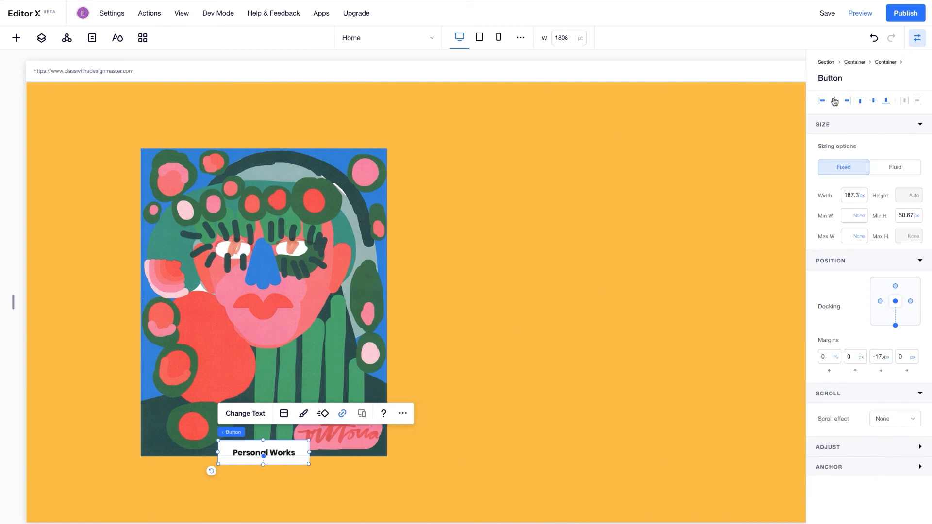
{"action": "left_click", "coordinate": [916, 38]}
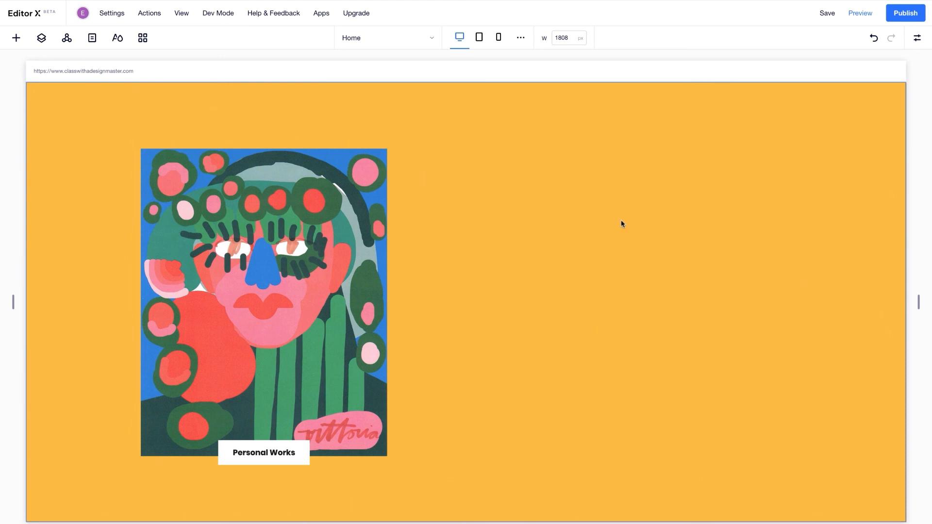
- Duplicate the illustration card with its button and place the copy at the same height on the opposite side of the yellow area
{"action": "left_click", "coordinate": [339, 255]}
{"action": "mouse_move", "coordinate": [341, 249]}
{"action": "left_click", "coordinate": [401, 250]}
{"action": "key", "text": "super+d"}
{"action": "left_click_drag", "start_coordinate": [350, 156], "coordinate": [601, 156]}
{"action": "left_click", "coordinate": [918, 41]}
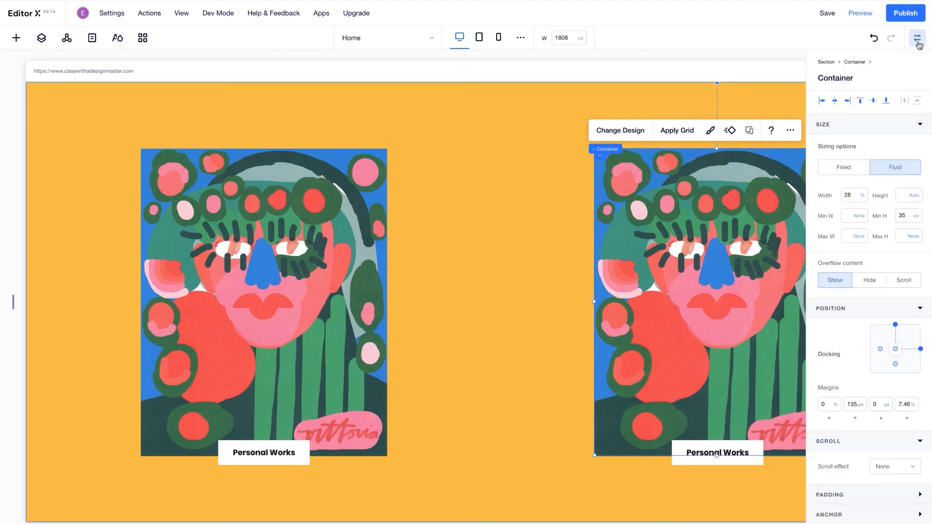
- Replace the image in the duplicated card with the pink portrait illustration with white flowers
{"action": "left_click", "coordinate": [675, 213]}
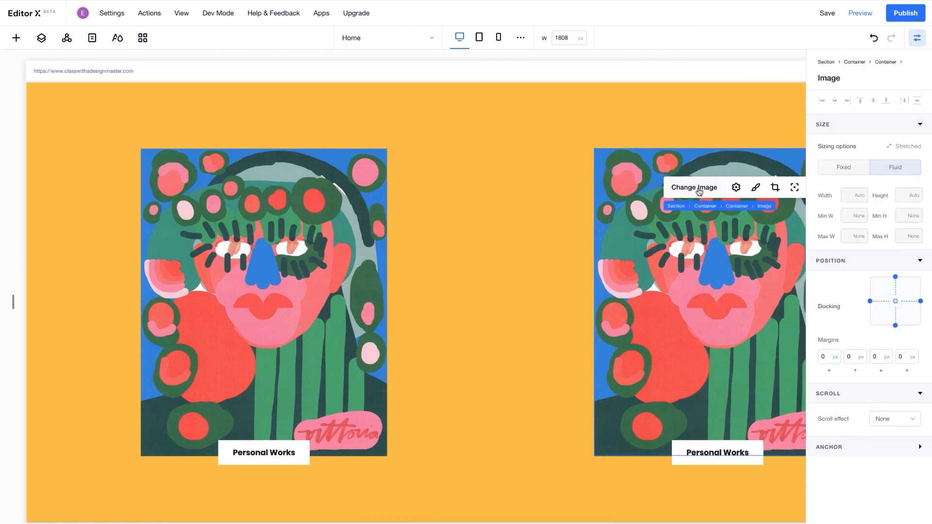
{"action": "left_click", "coordinate": [697, 188]}
{"action": "left_click", "coordinate": [485, 185]}
{"action": "left_click", "coordinate": [825, 474]}
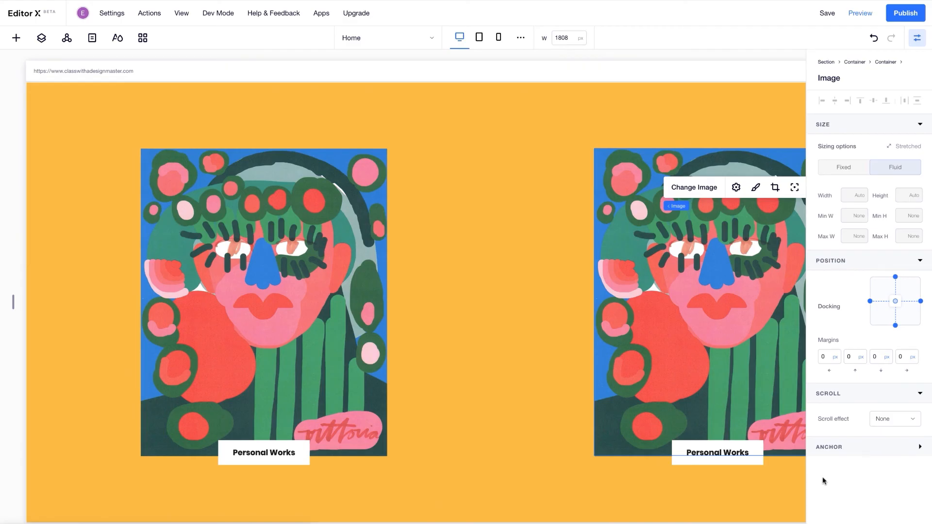
- Widen the duplicated card's button to about 204 px and change its label to "Commercial Works"
{"action": "left_click", "coordinate": [681, 452]}
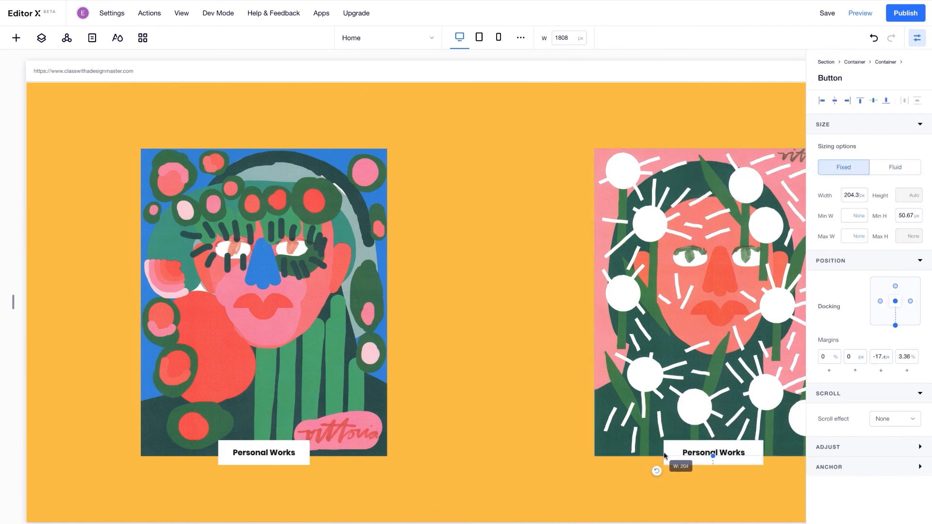
{"action": "left_click", "coordinate": [692, 415]}
{"action": "type", "text": "Commercial Works"}
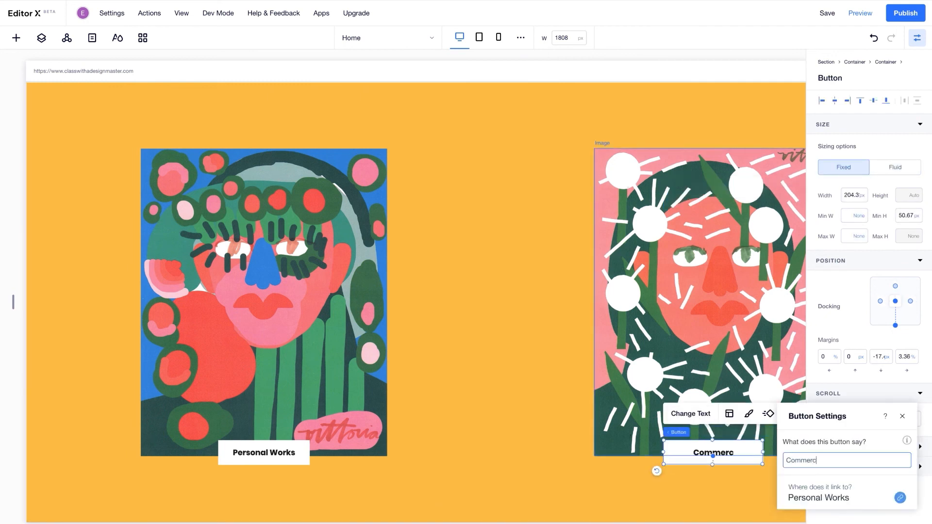
- Change the duplicated button's link to the Commercial Works page
{"action": "left_click", "coordinate": [846, 499]}
{"action": "left_click", "coordinate": [531, 219]}
{"action": "left_click", "coordinate": [528, 276]}
{"action": "left_click", "coordinate": [572, 348]}
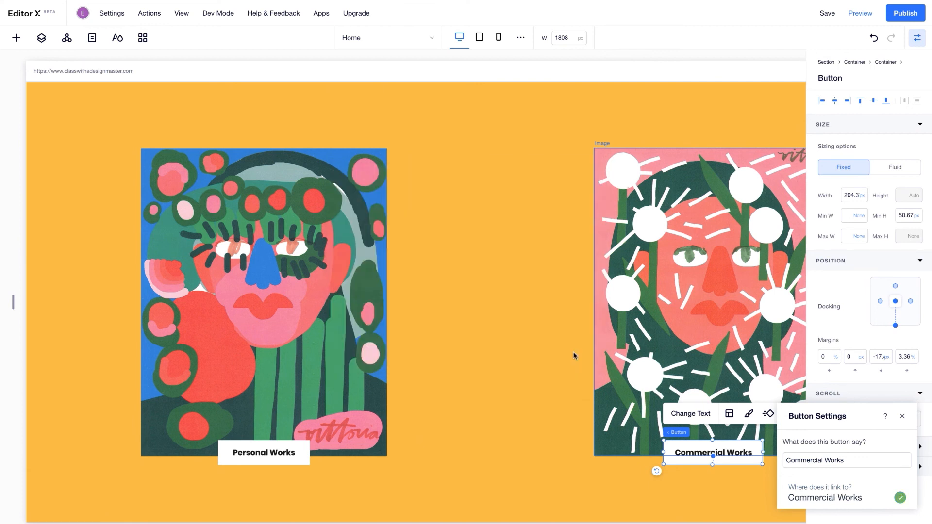
{"action": "left_click", "coordinate": [901, 416]}
- Set the right margin of the pink illustration's container to 13%
{"action": "left_click", "coordinate": [756, 214]}
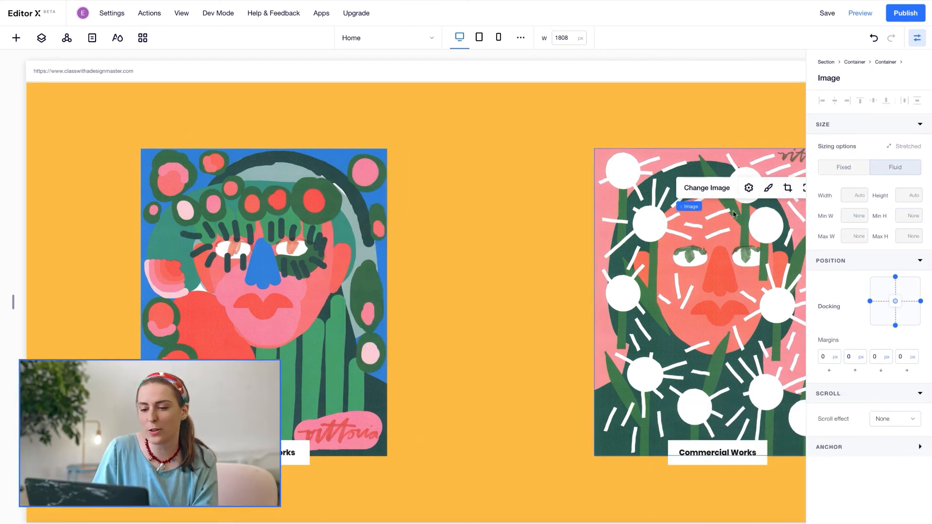
{"action": "left_click", "coordinate": [756, 209]}
{"action": "left_click", "coordinate": [904, 407]}
{"action": "key", "text": "Return"}
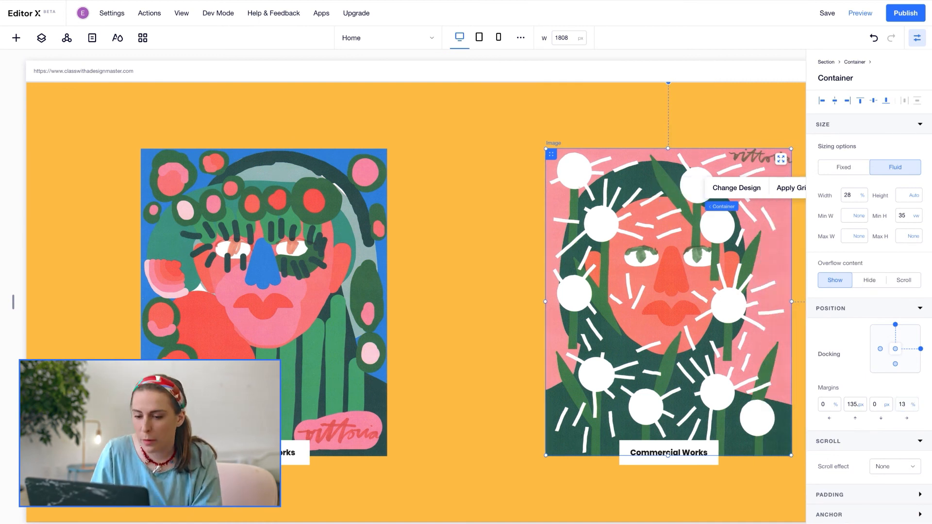
{"action": "left_click", "coordinate": [917, 37]}
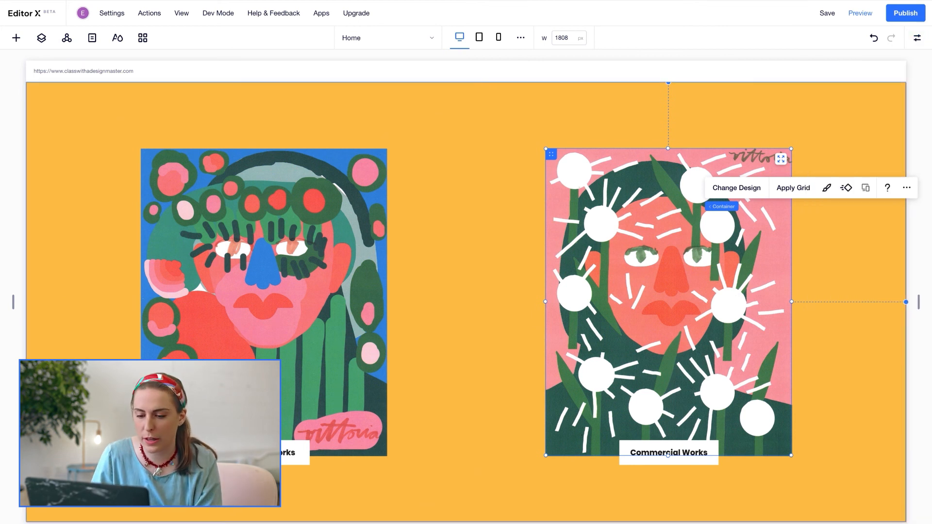
- Expand the section in the layer structure and select its yellow container
{"action": "left_click", "coordinate": [39, 43]}
{"action": "left_click", "coordinate": [18, 142]}
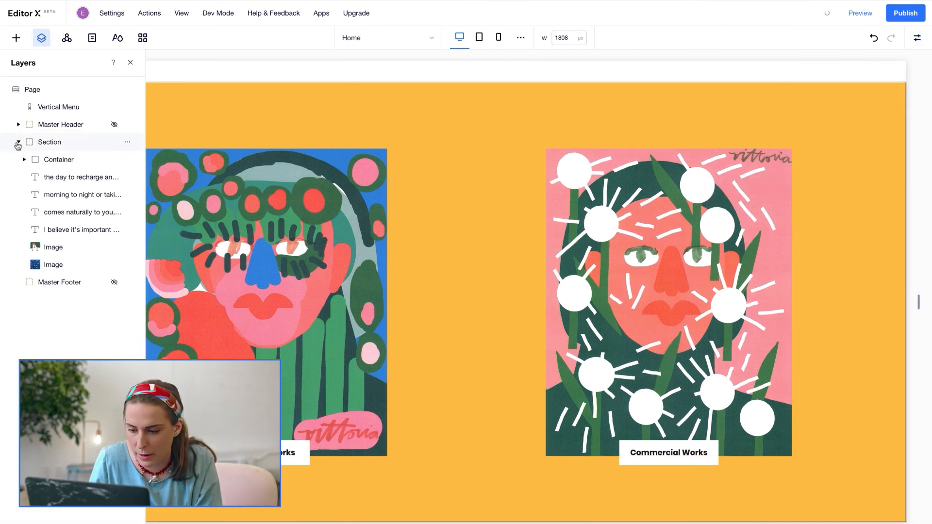
{"action": "left_click", "coordinate": [83, 159]}
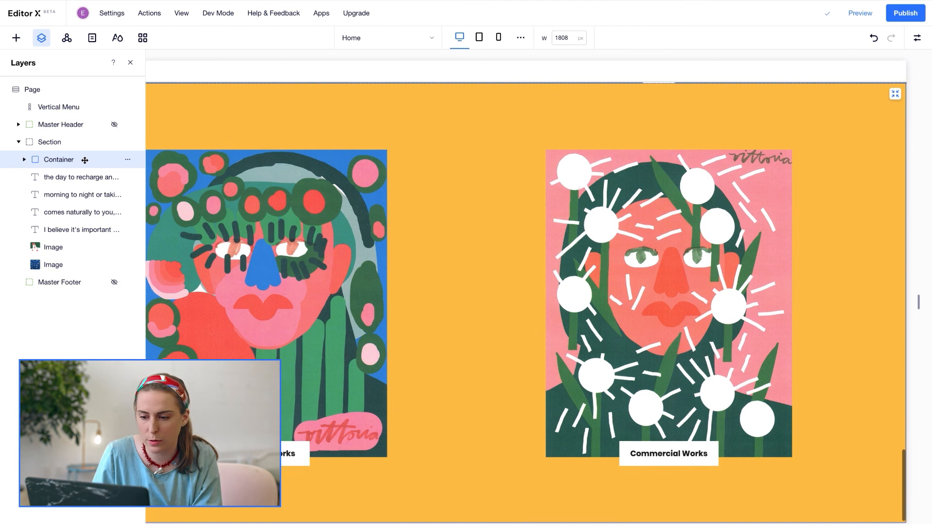
{"action": "left_click", "coordinate": [131, 63]}
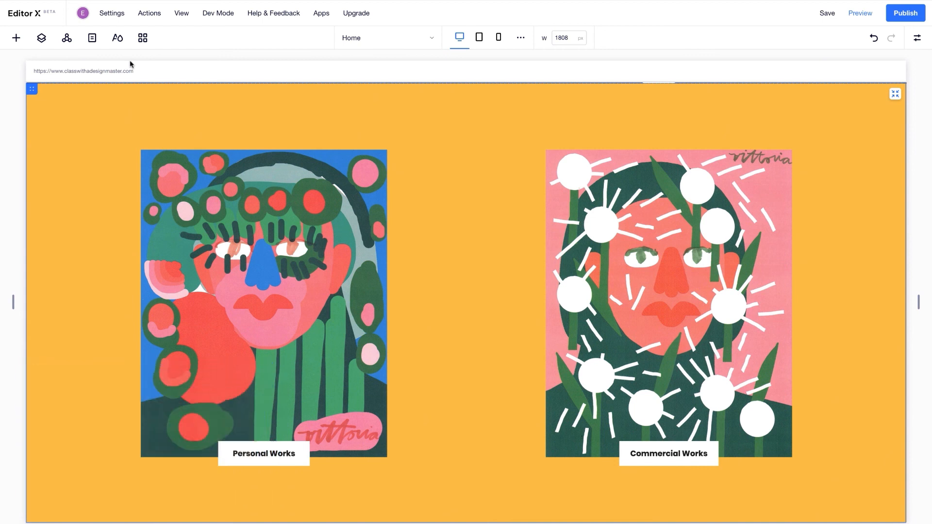
- Preview the home page and check the scrolling quote lines down to the yellow area with both illustration cards
{"action": "left_click", "coordinate": [856, 16]}
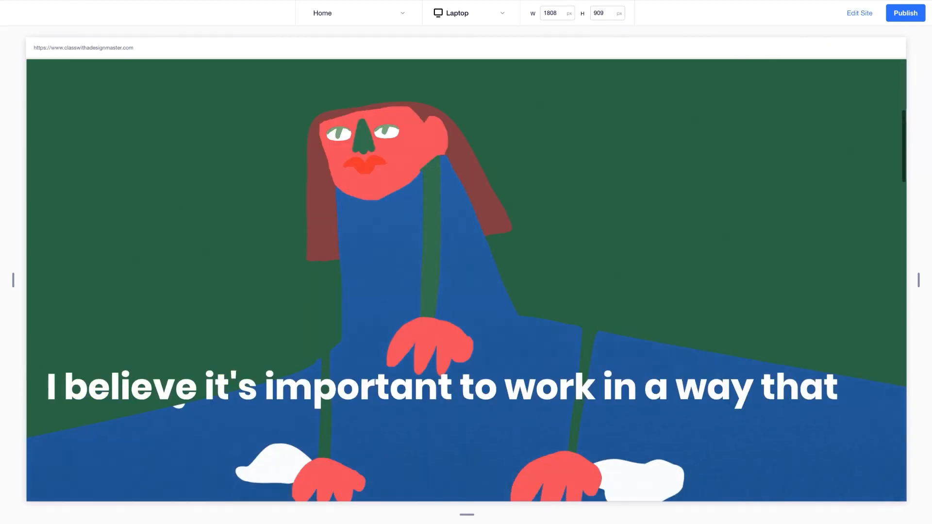
{"action": "scroll", "coordinate": [466, 292], "scroll_direction": "down", "scroll_amount": 10}
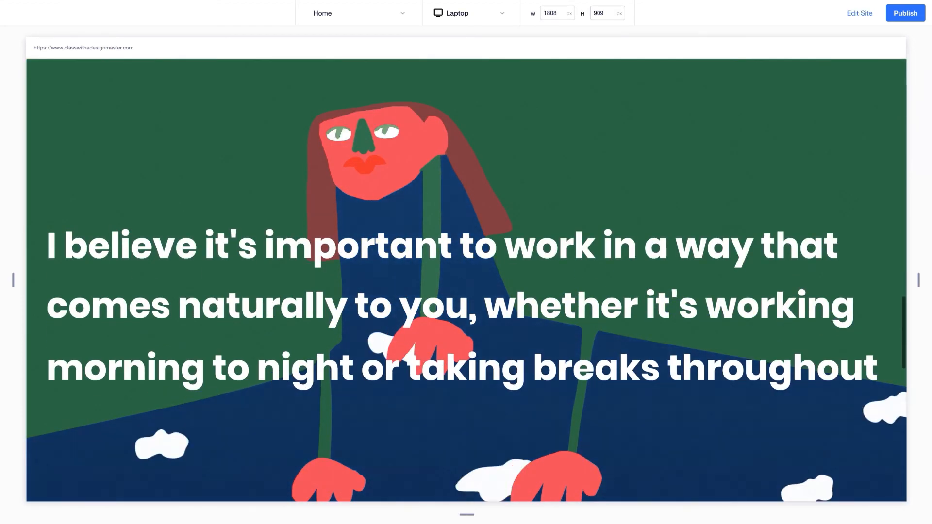
{"action": "scroll", "coordinate": [466, 282], "scroll_direction": "down", "scroll_amount": 10}
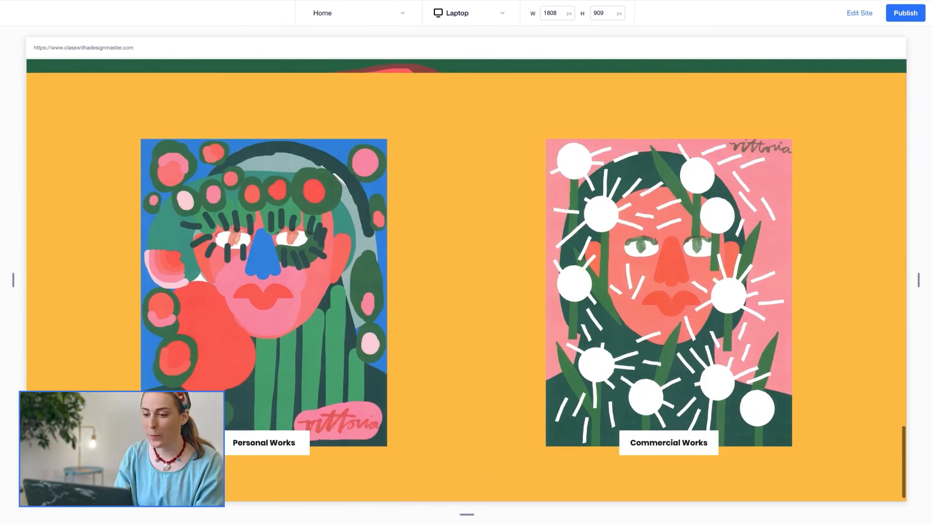